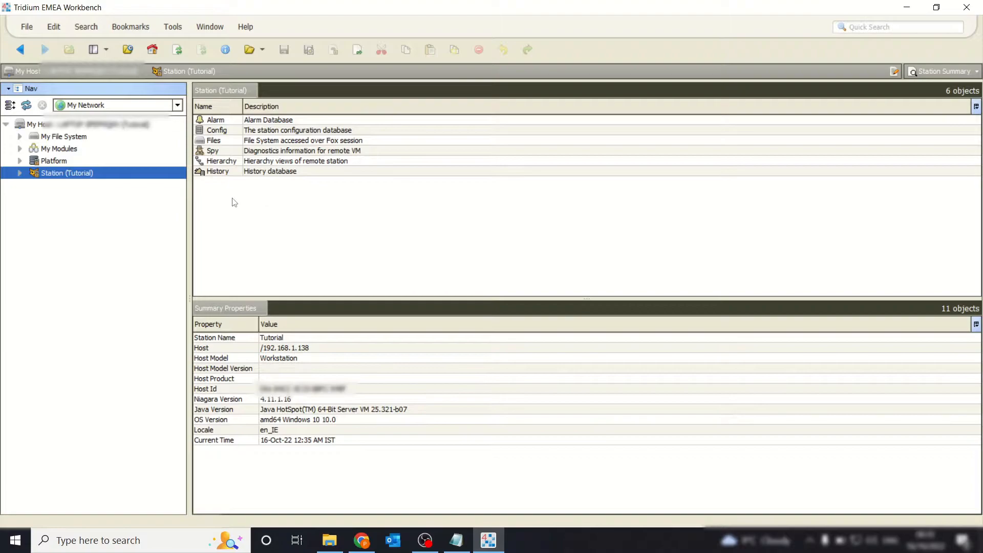
Create a new folder named Boilercontrol under Drivers in the Tutorial station's Config.
left_click(20, 174)
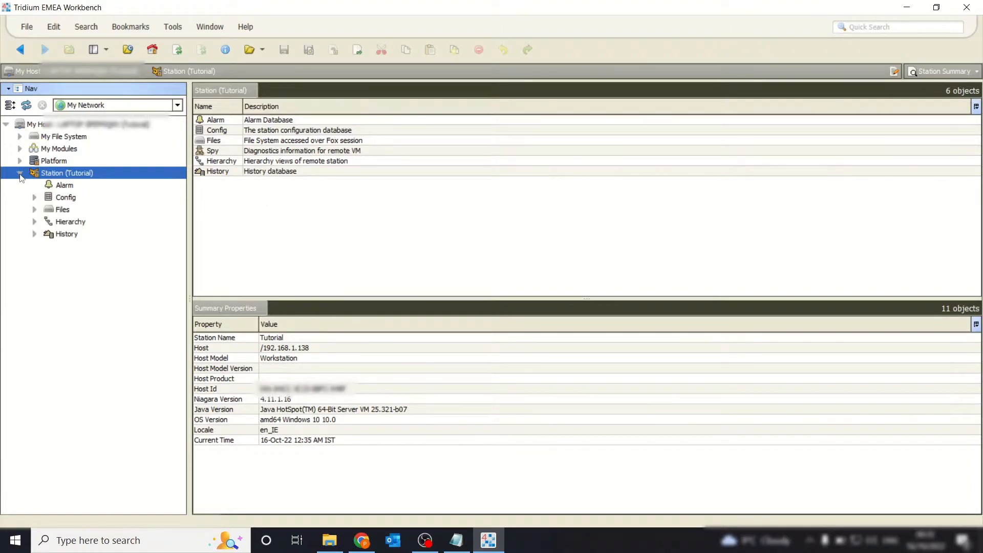
left_click(35, 198)
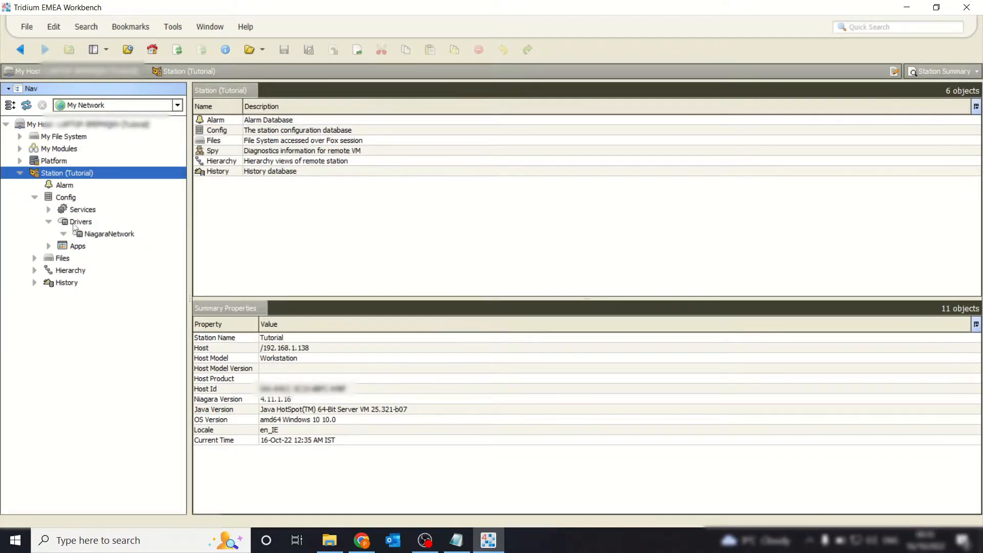
right_click(75, 227)
mouse_move(136, 194)
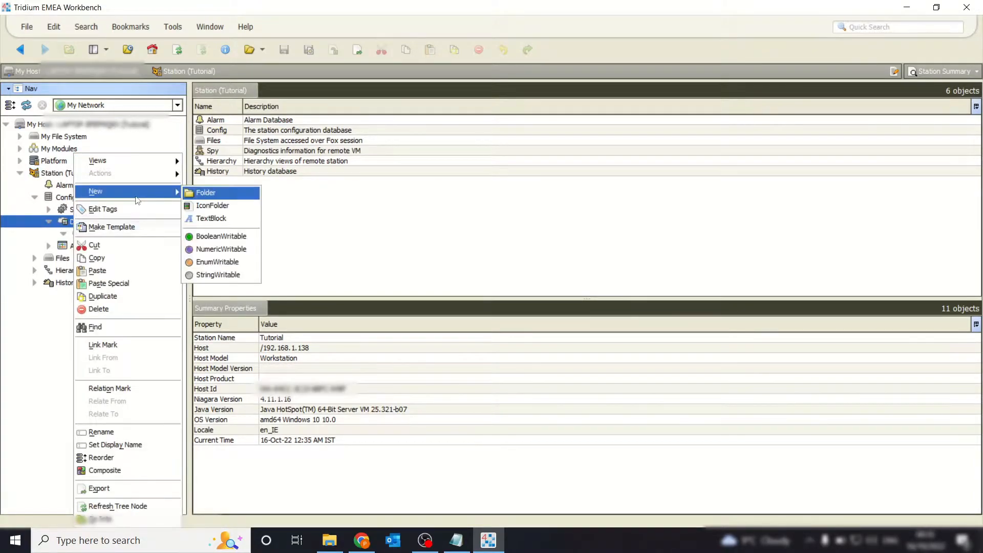
left_click(205, 193)
key("BackSpace")
type("Boi")
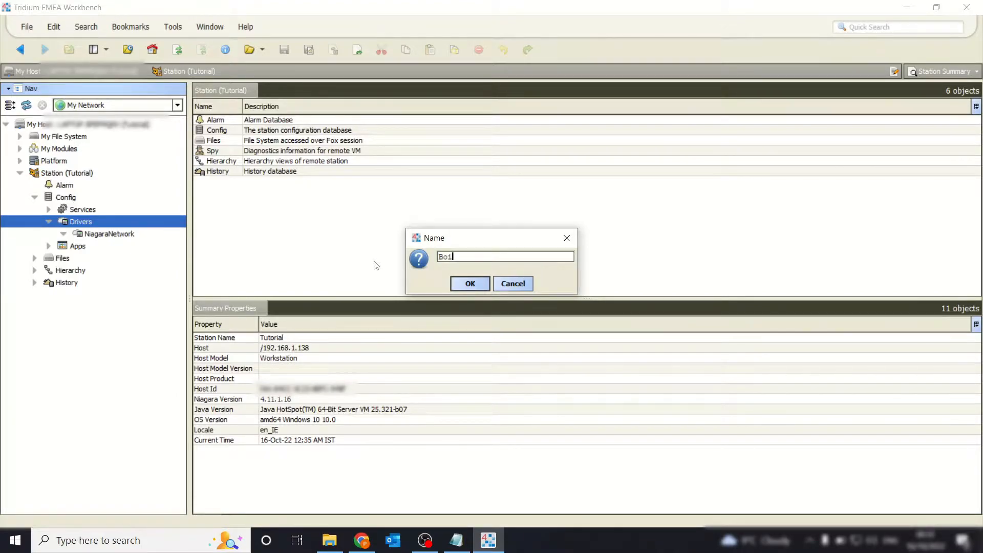
type("lercontrol")
left_click(484, 285)
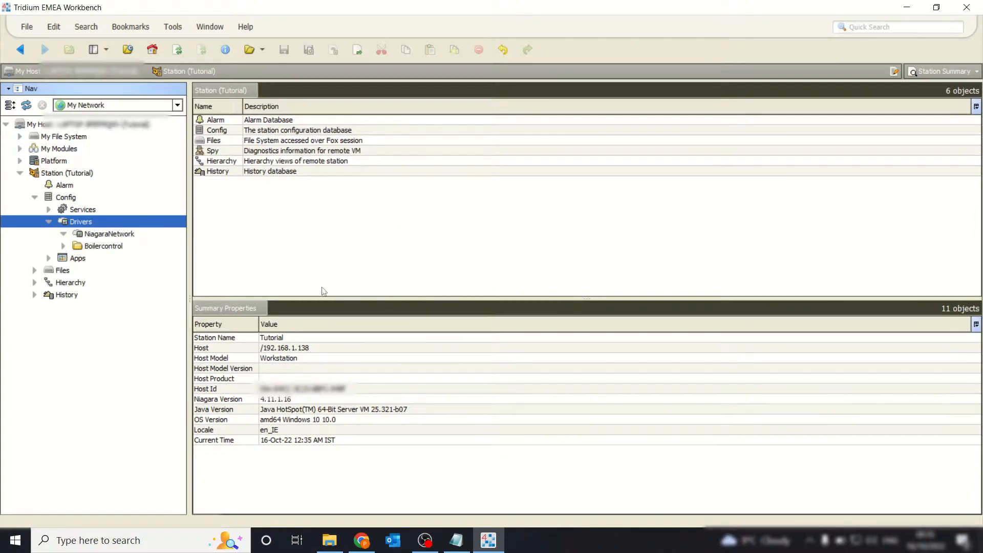
Open the Boilercontrol folder's wire sheet and look over its available views and new-component options.
double_click(97, 246)
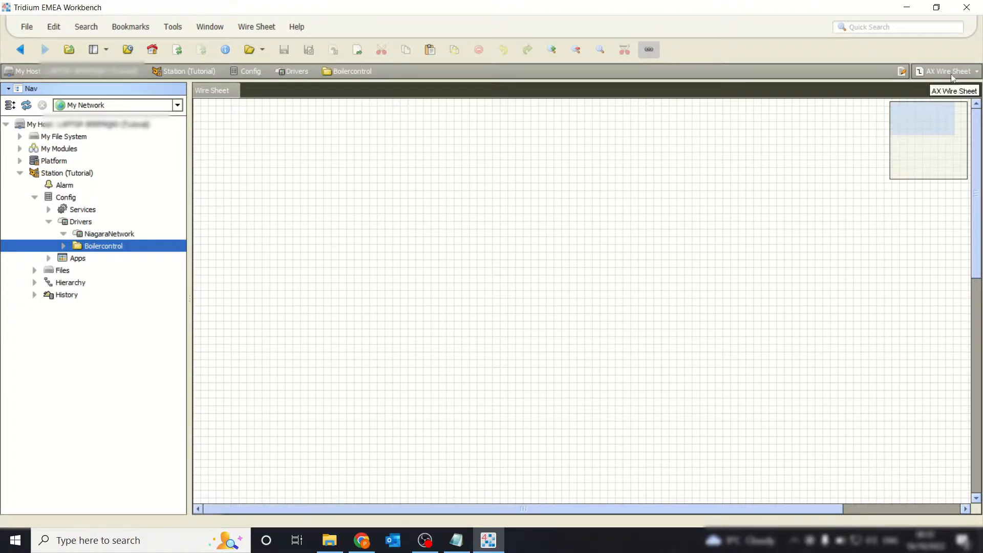
left_click(974, 74)
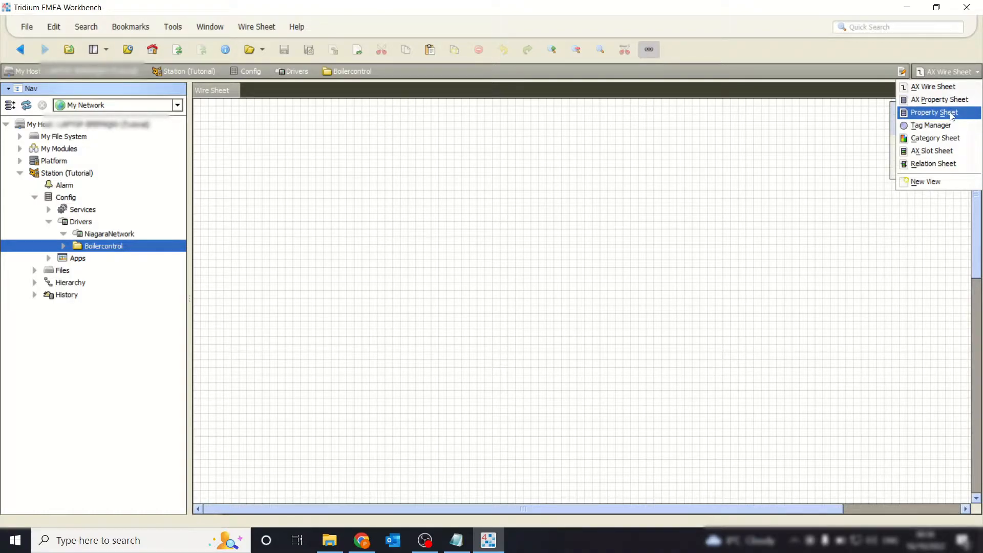
left_click(541, 192)
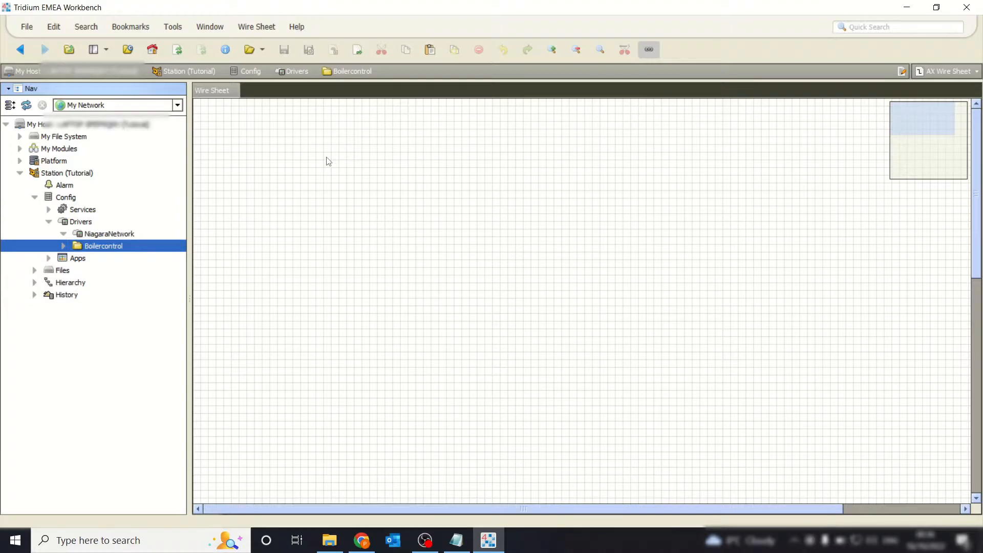
right_click(361, 133)
mouse_move(400, 146)
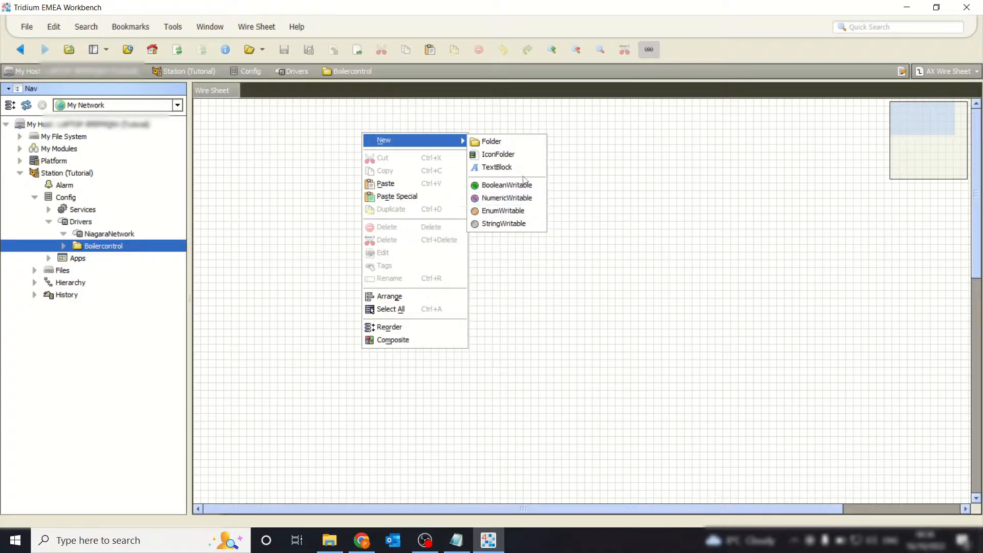
left_click(289, 139)
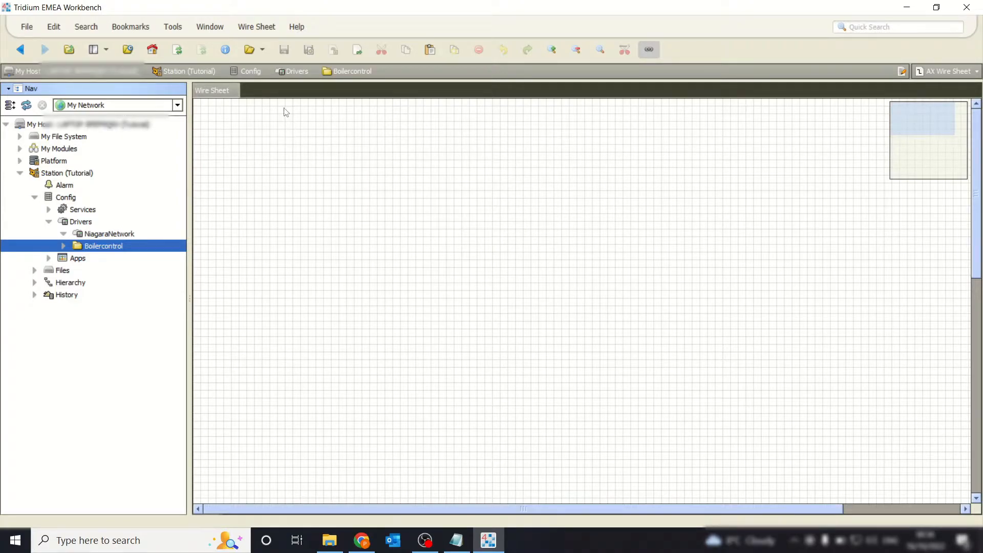
Show the Palette side bar.
left_click(221, 32)
left_click(234, 30)
left_click(228, 29)
mouse_move(239, 32)
mouse_move(210, 27)
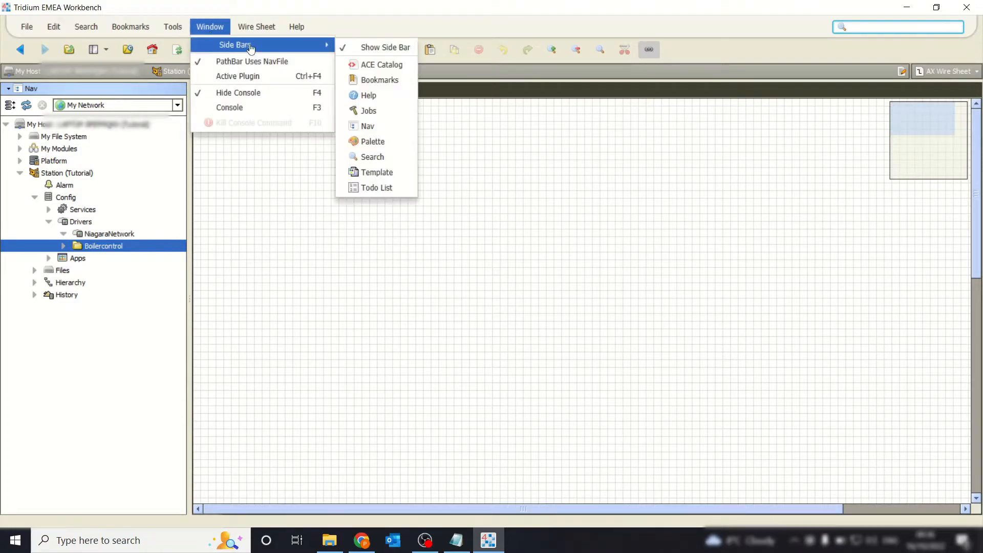
left_click(379, 145)
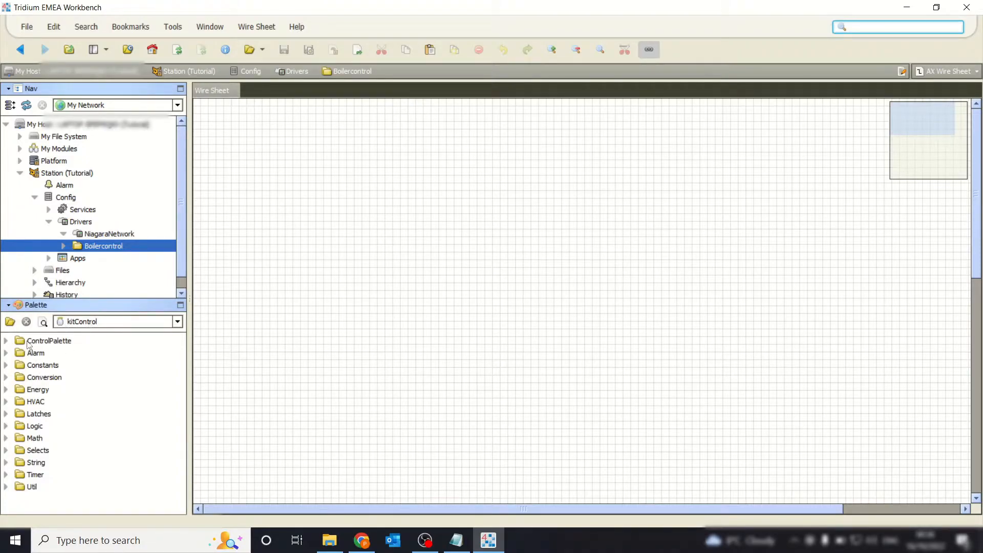
Examine the Points and Extensions folders inside ControlPalette in the kitControl palette.
left_click(6, 341)
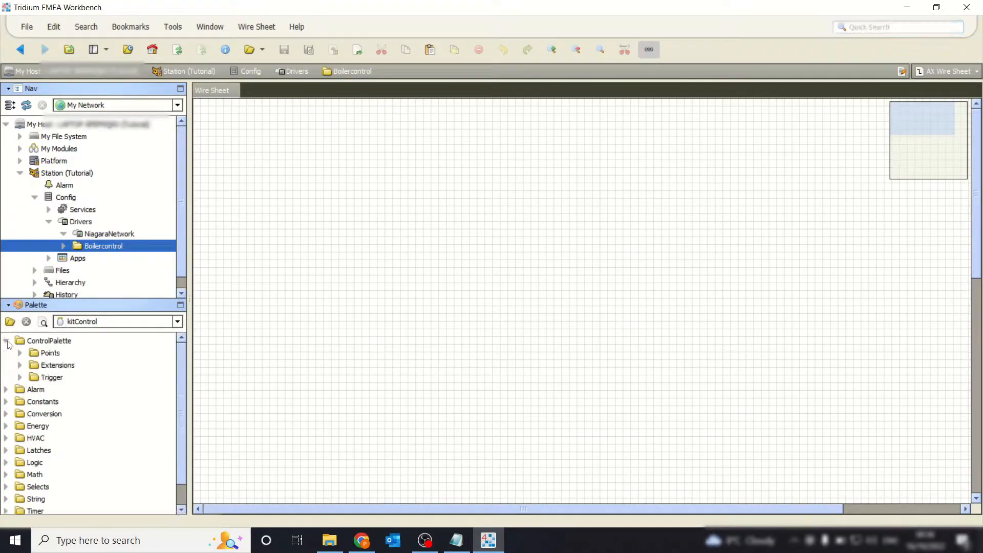
left_click(20, 353)
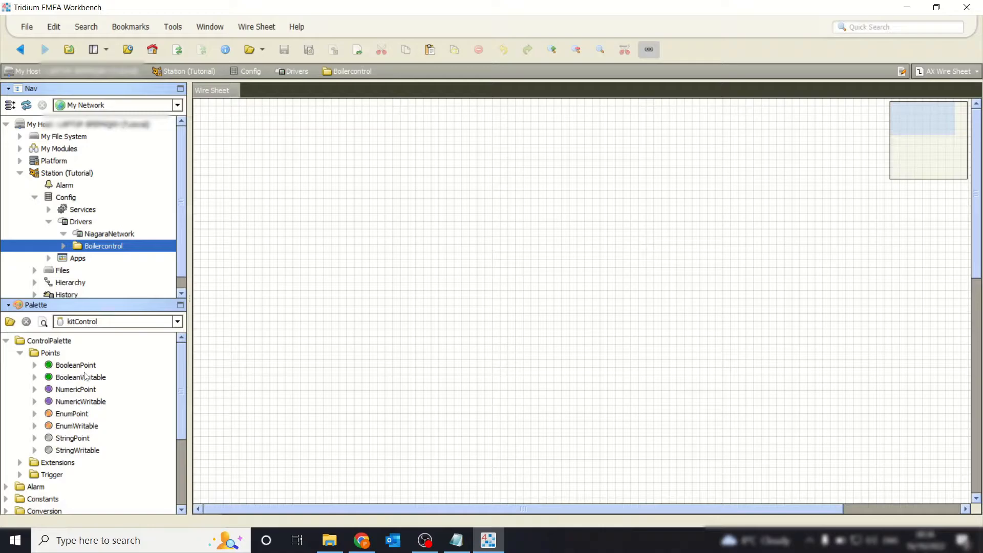
left_click(21, 353)
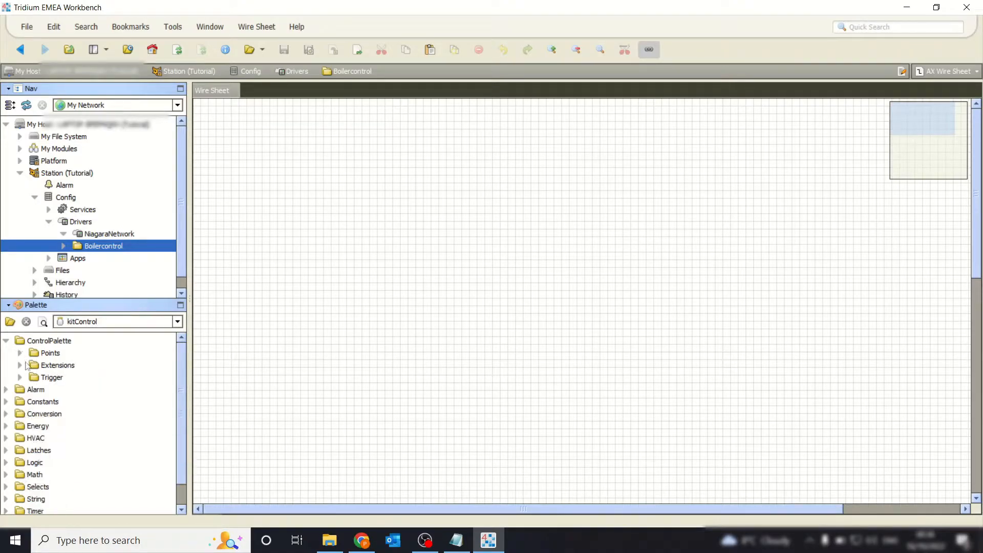
left_click(20, 366)
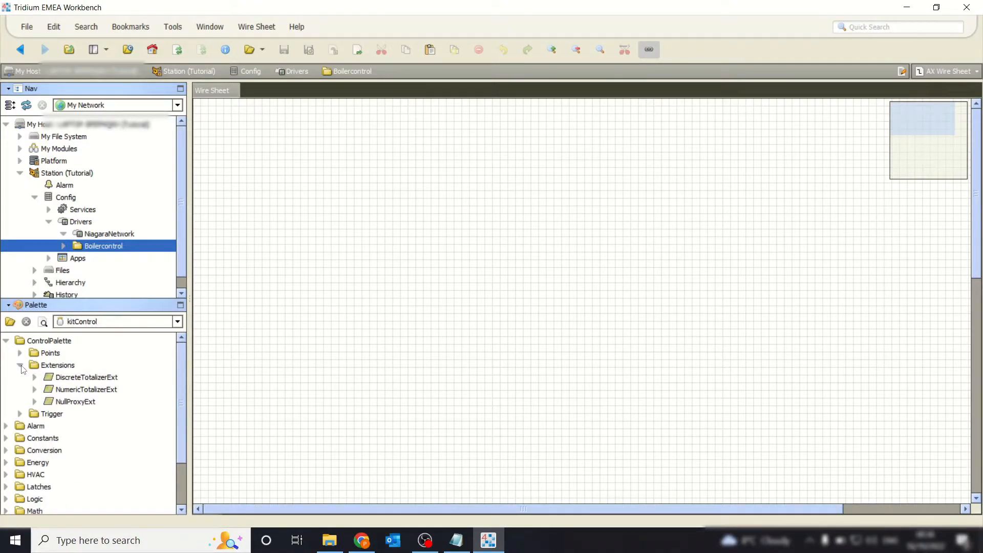
left_click(21, 366)
Look through the components in the kitControl palette's HVAC, Logic and Latches folders.
scroll(31, 389, "down", 1)
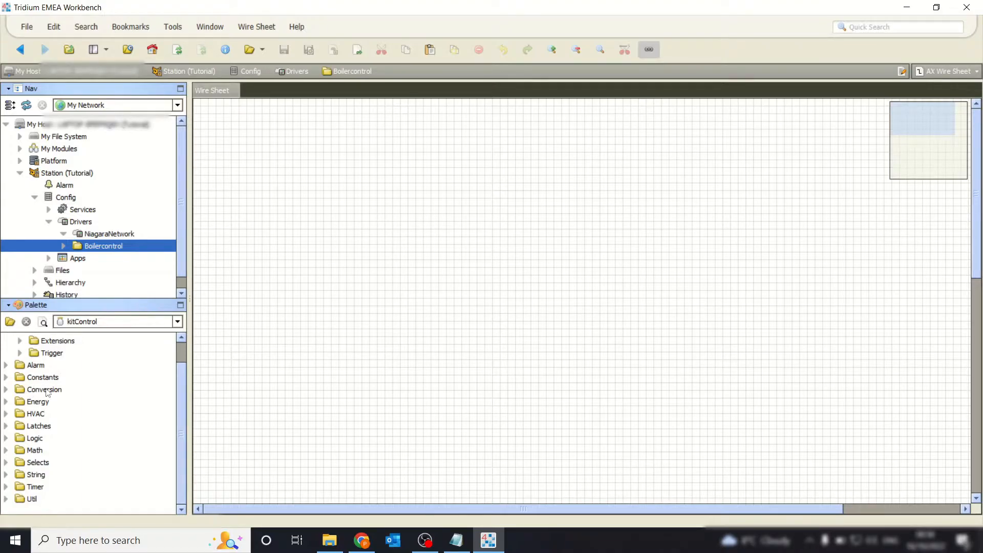
left_click(5, 414)
scroll(30, 406, "down", 1)
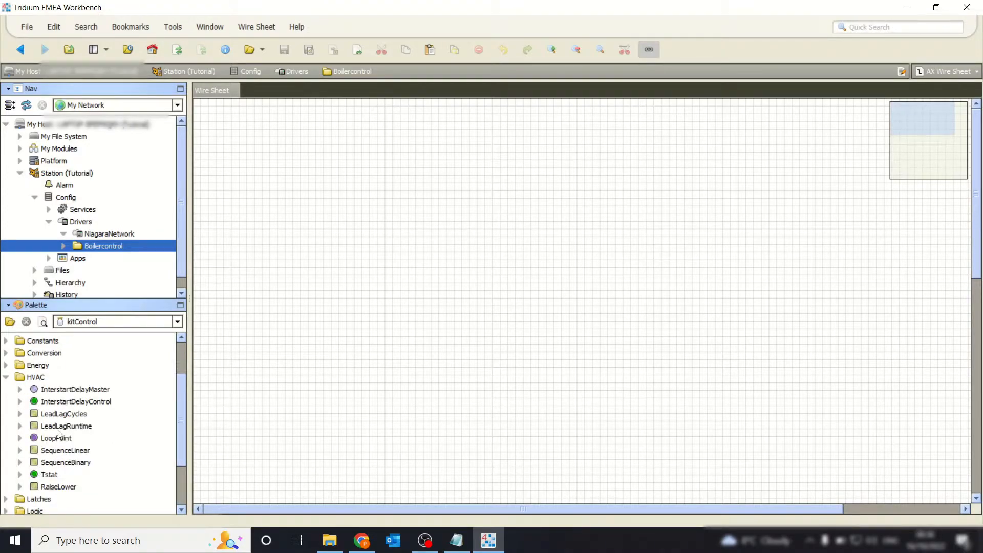
left_click(6, 378)
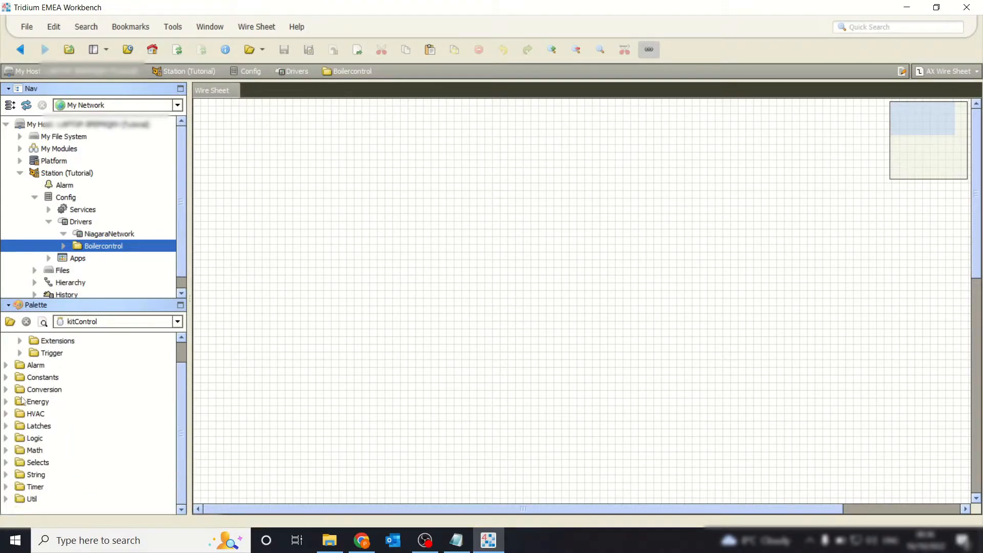
left_click(6, 438)
scroll(18, 440, "down", 3)
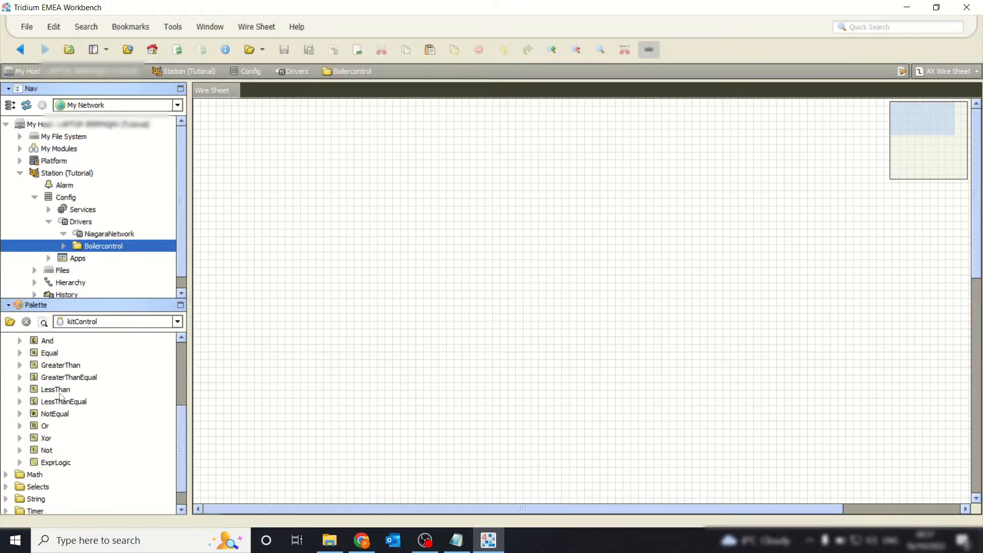
scroll(57, 417, "up", 2)
left_click(7, 400)
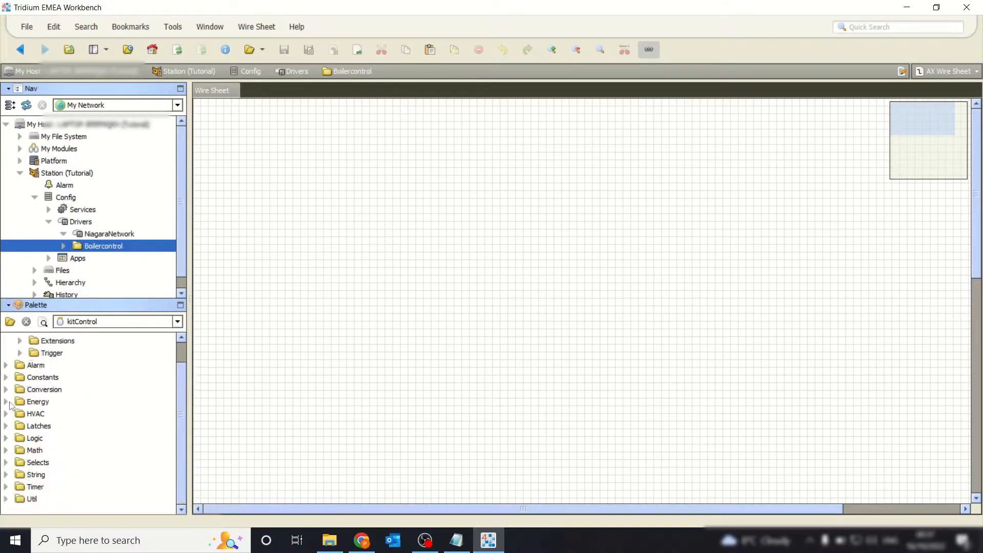
left_click(6, 426)
scroll(32, 422, "down", 1)
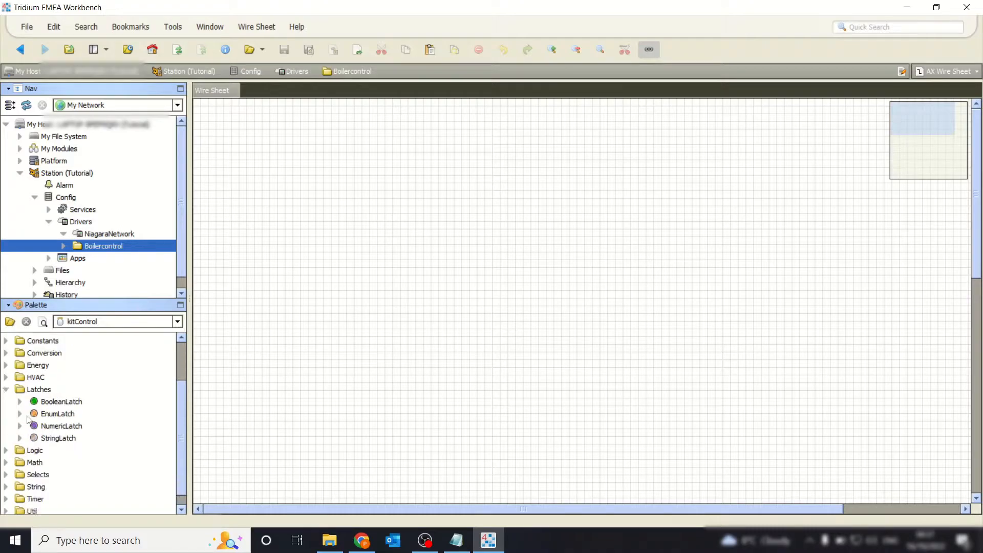
left_click(7, 395)
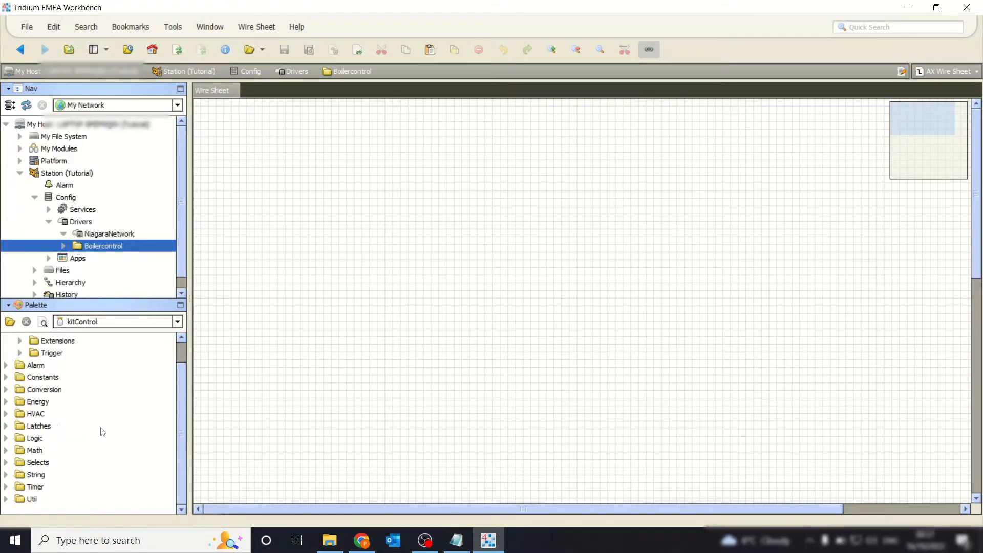
scroll(92, 355, "up", 1)
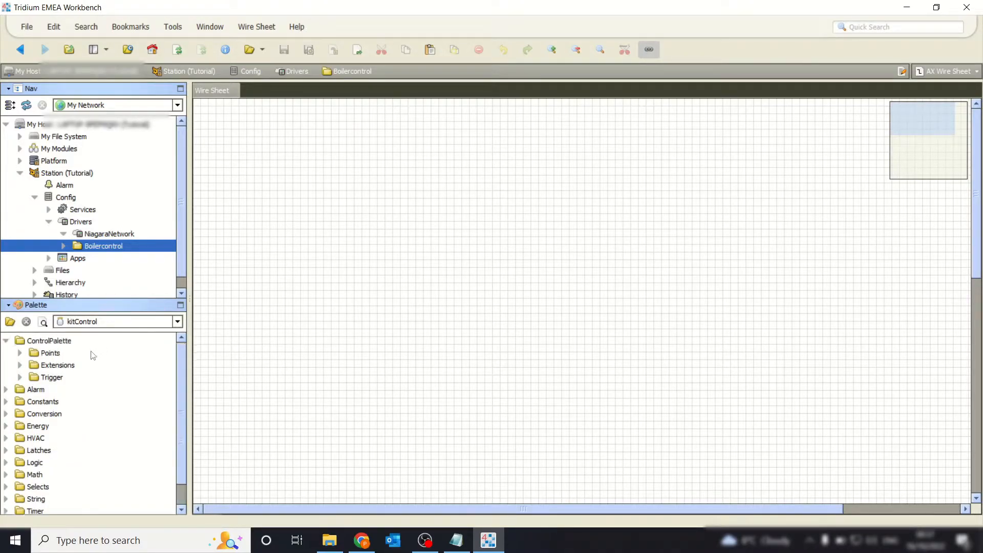
Add a BooleanWritable point named BoilerEnable to the wire sheet from the ControlPalette points and place its block near the upper middle.
left_click(20, 353)
left_click_drag(70, 379, 272, 217)
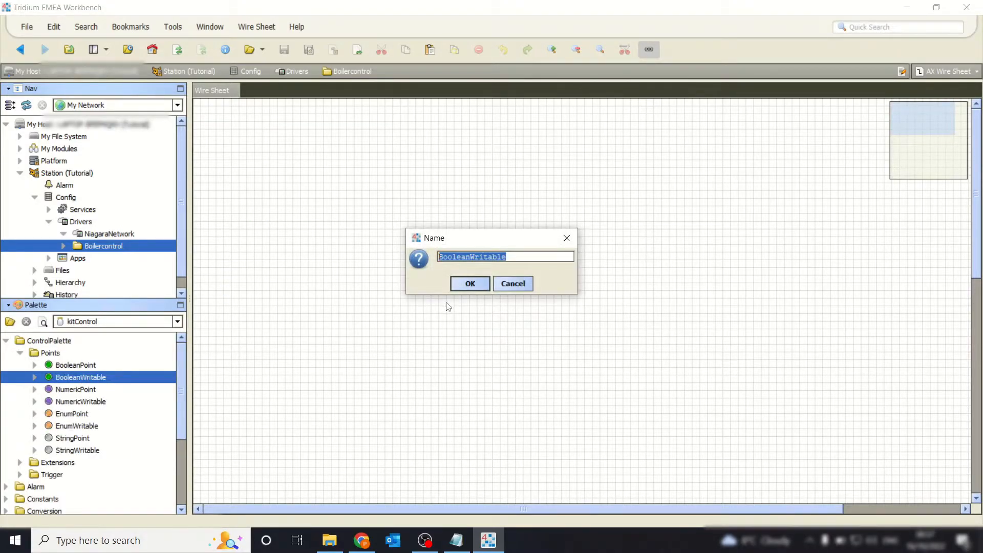
key("BackSpace")
type("BoilerEnable")
left_click(468, 283)
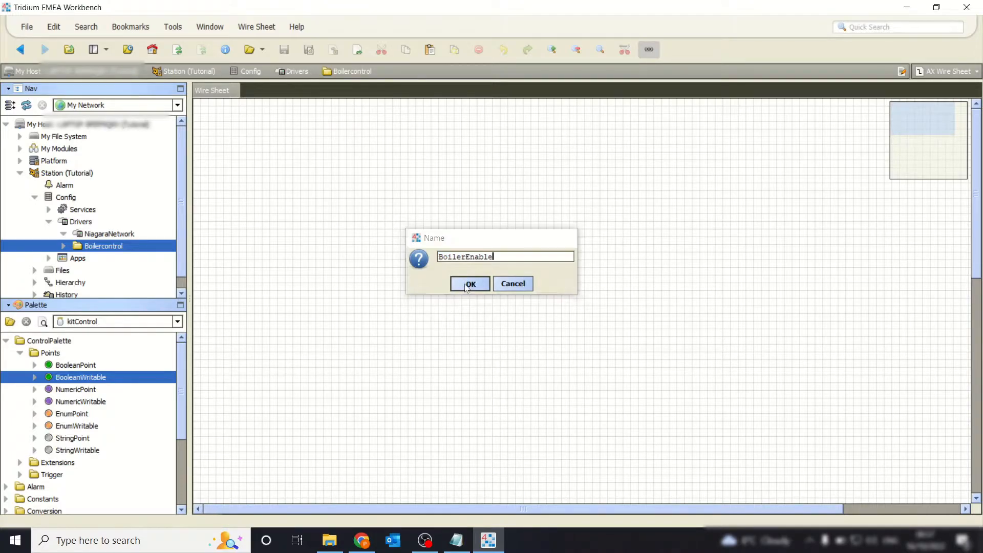
left_click_drag(320, 231, 568, 183)
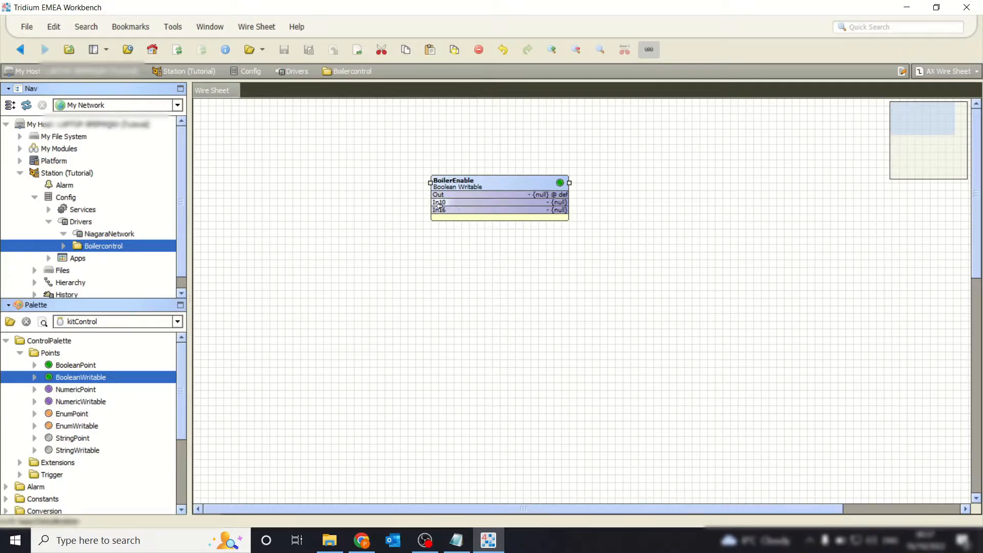
Pin all the input slots In1 to In16 on the BoilerEnable block and shift the block slightly on the wire sheet.
right_click(476, 187)
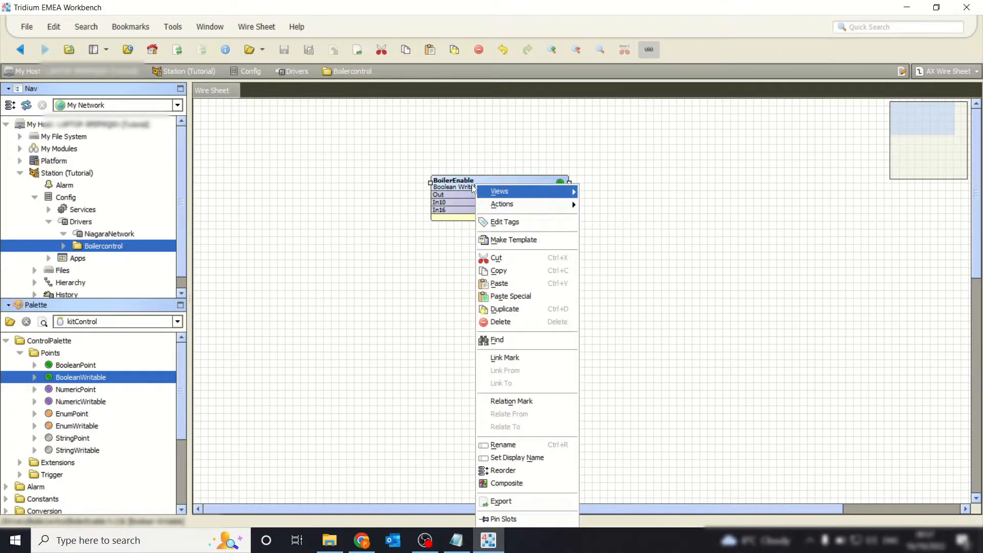
left_click(517, 518)
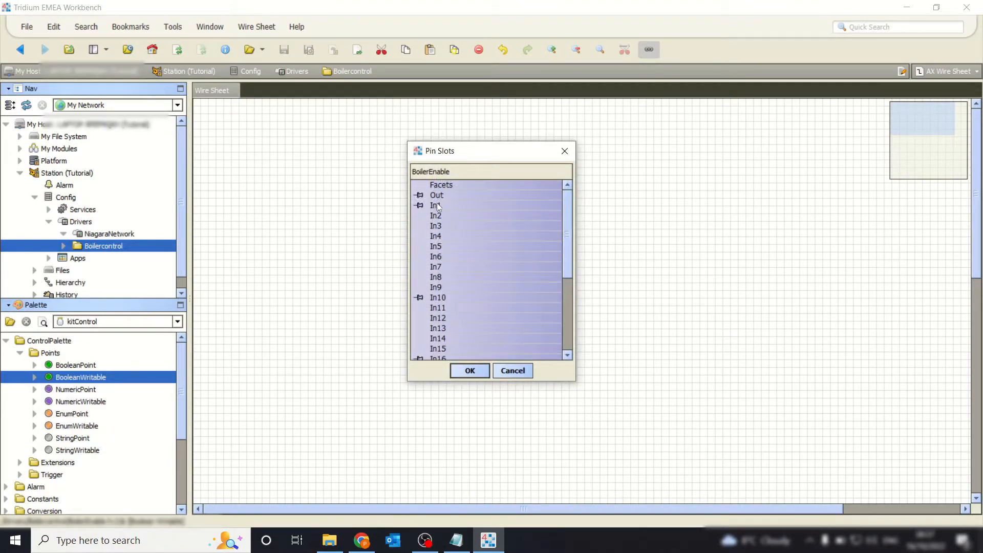
left_click(437, 277)
left_click(441, 339)
left_click(441, 348)
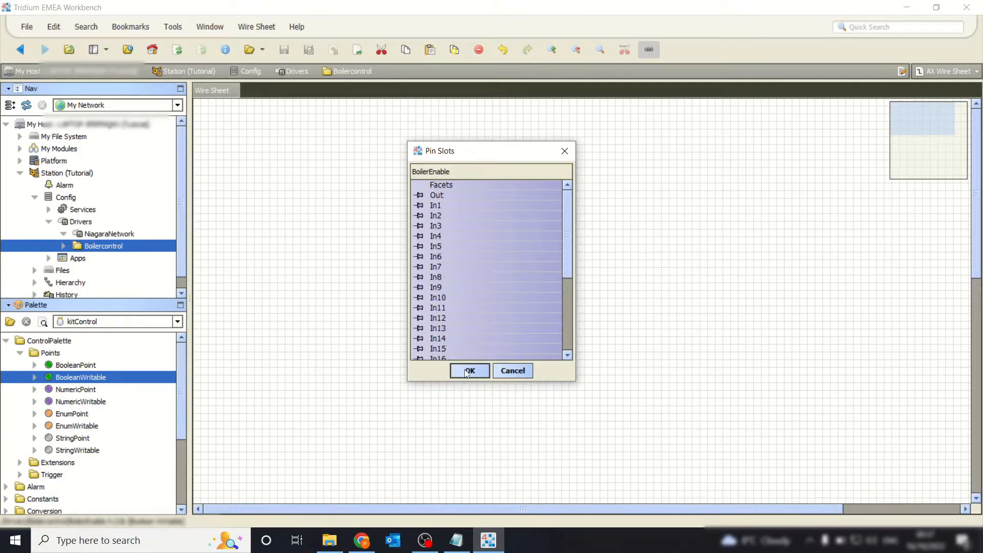
left_click(469, 370)
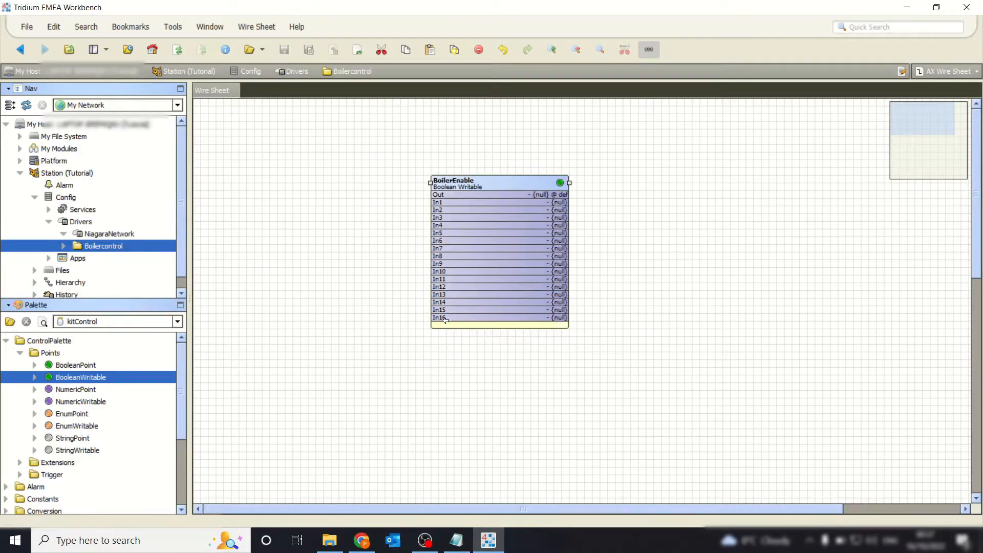
mouse_move(481, 187)
left_mouse_down()
mouse_move(320, 126)
mouse_move(489, 186)
left_mouse_up()
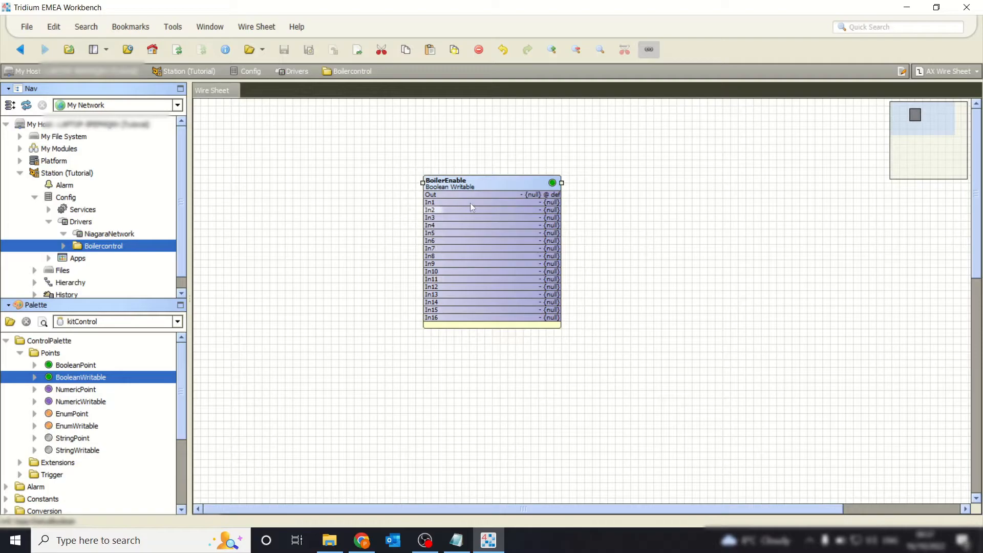
Set BoilerEnable's facets to trueText Enable and falseText Off, and check the list of recently used facets.
double_click(501, 182)
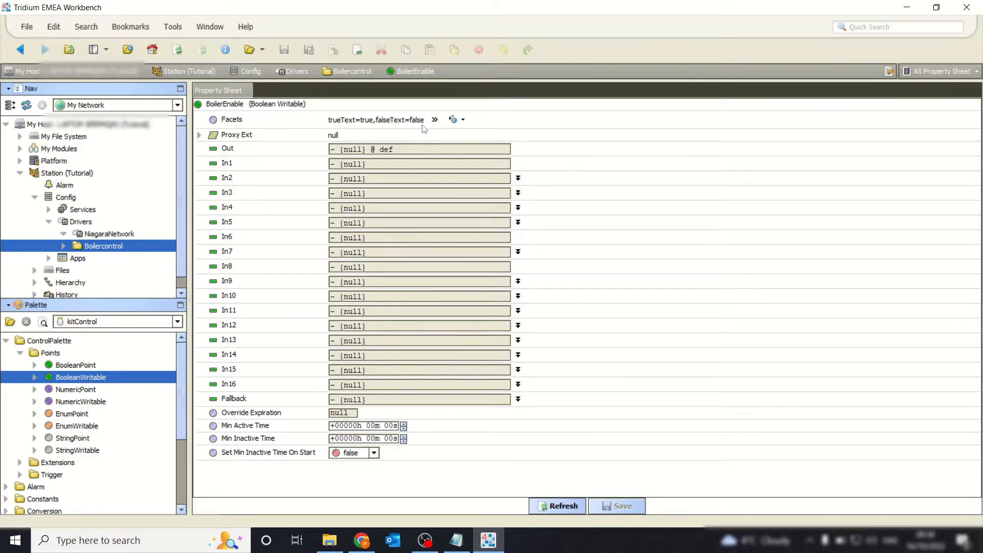
left_click(434, 119)
double_click(558, 222)
key("BackSpace")
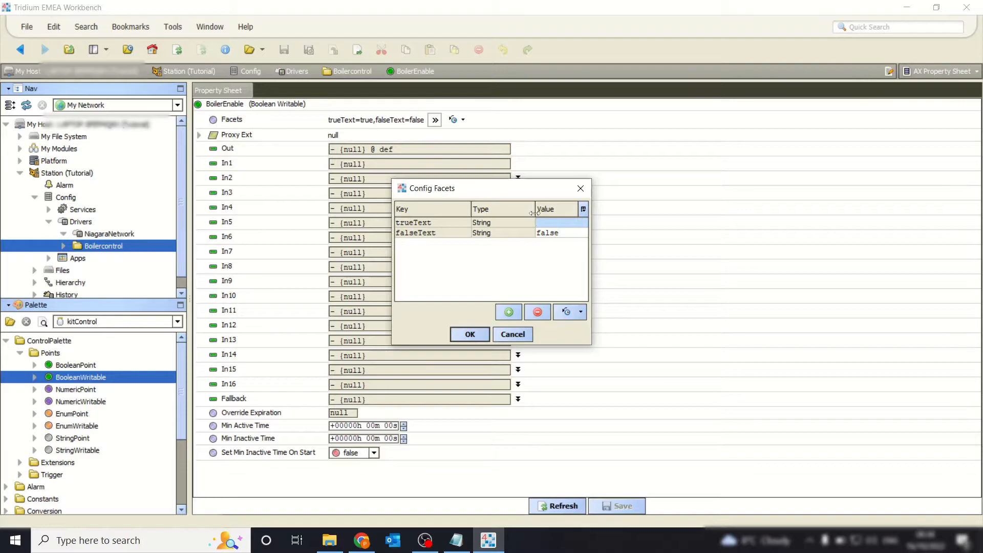
type("Enable")
double_click(538, 233)
key("BackSpace")
type("Off")
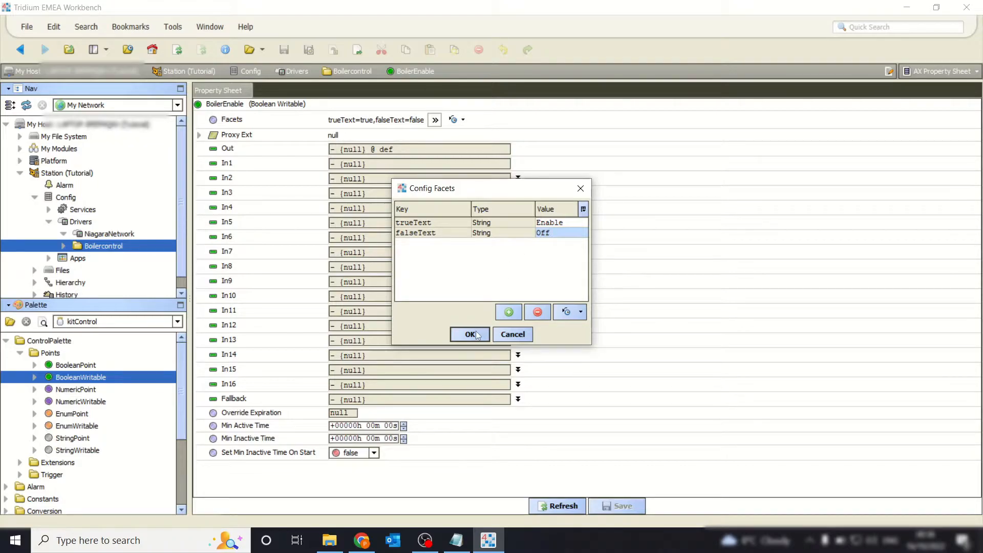
left_click(582, 313)
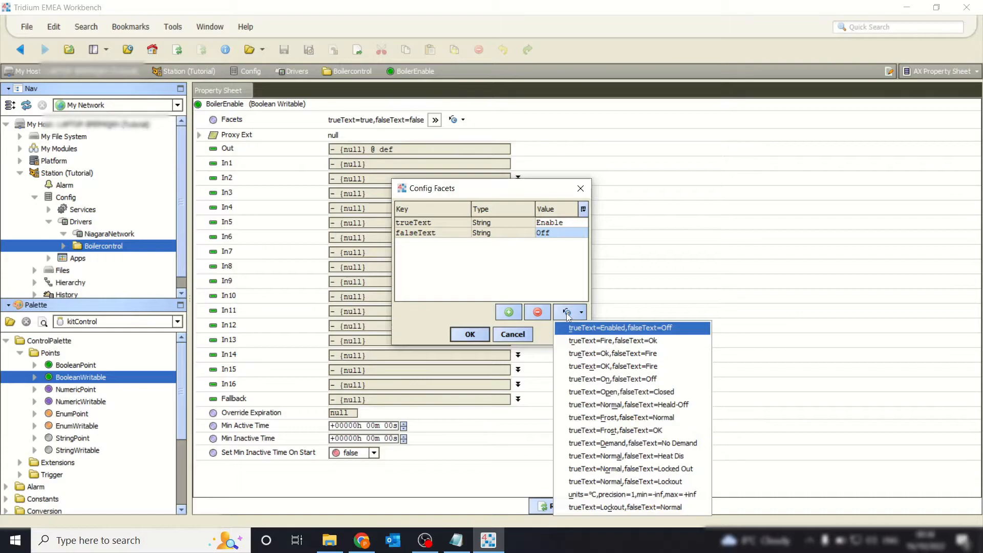
left_click(476, 331)
left_click(480, 333)
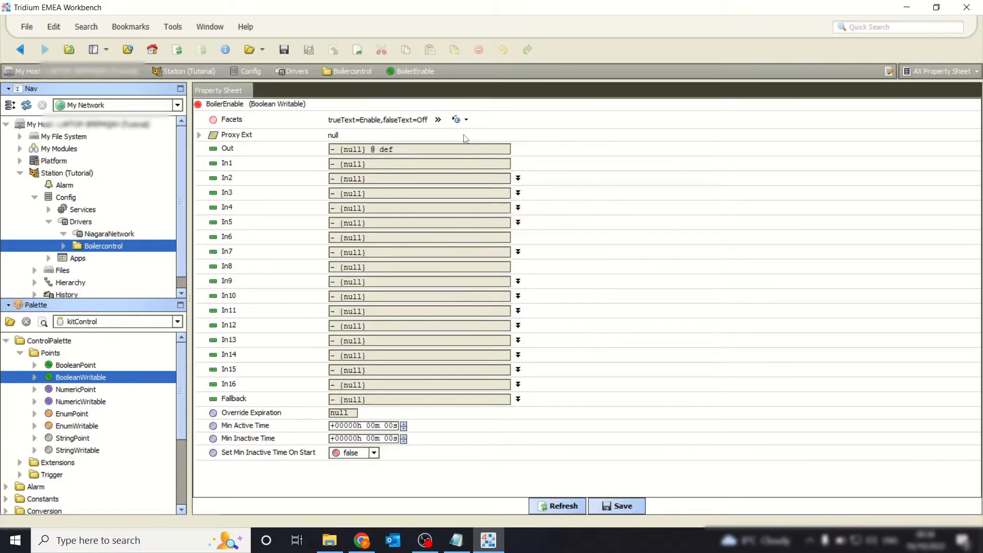
left_click(457, 120)
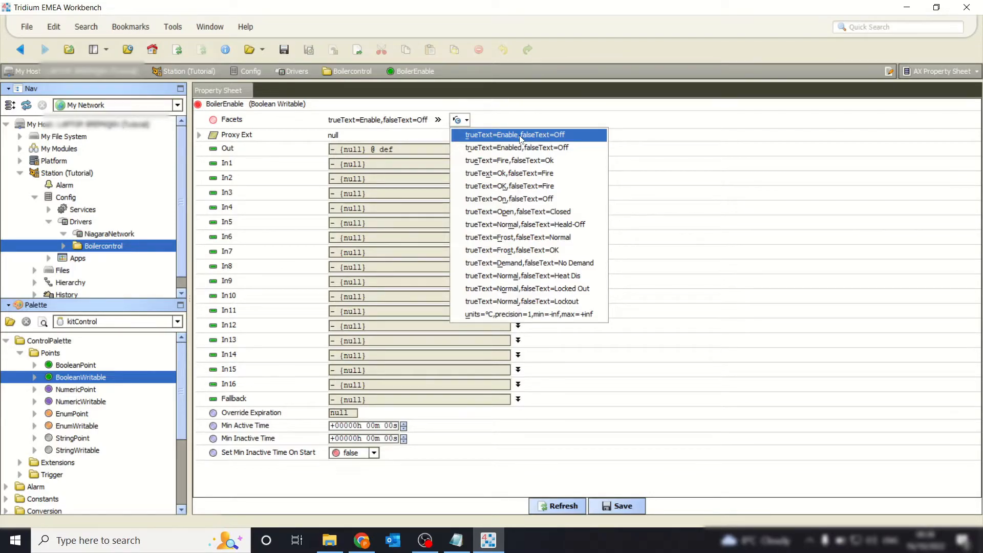
left_click(457, 120)
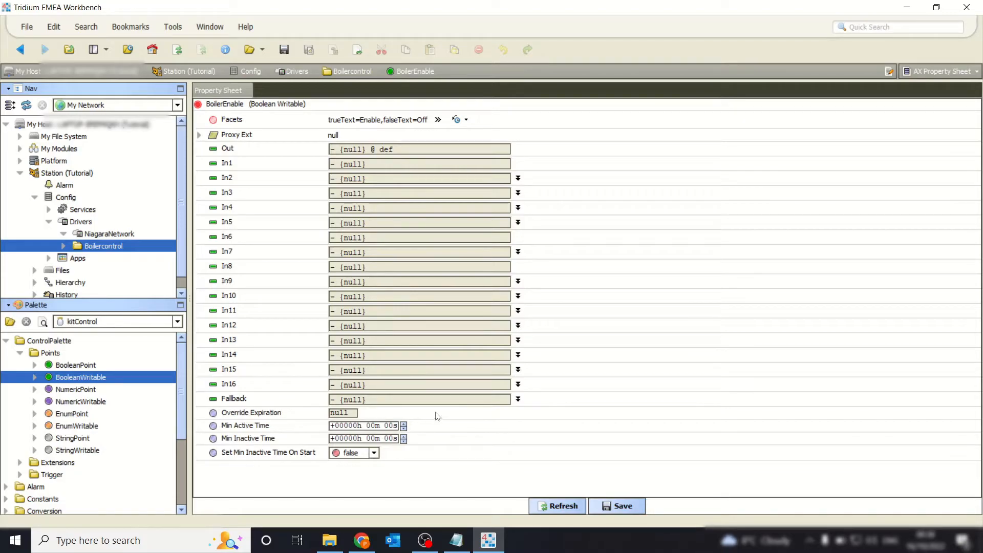
Give BoilerEnable a non-null Fallback value of true and save the point's properties.
left_click(518, 398)
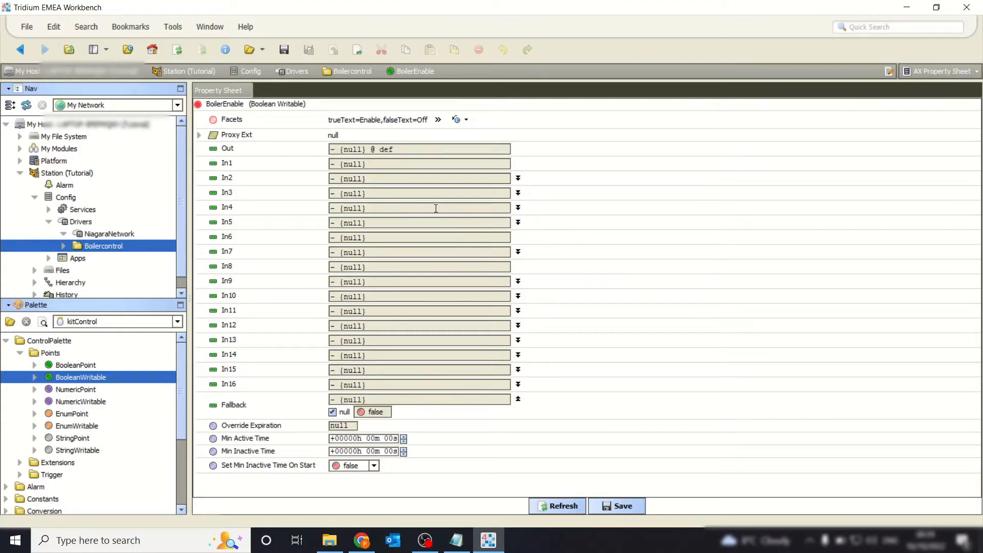
left_click(332, 412)
left_click(371, 412)
left_click(380, 433)
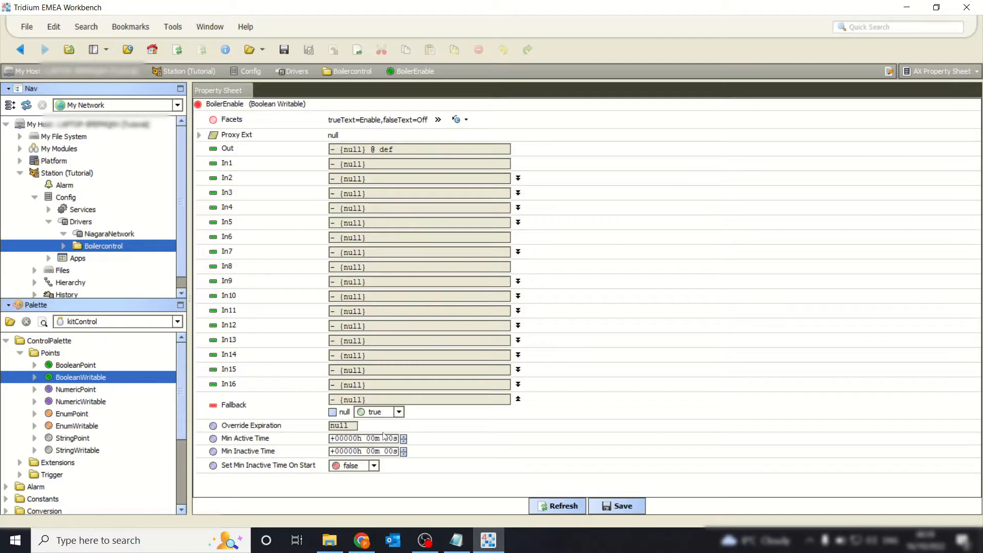
left_click(604, 504)
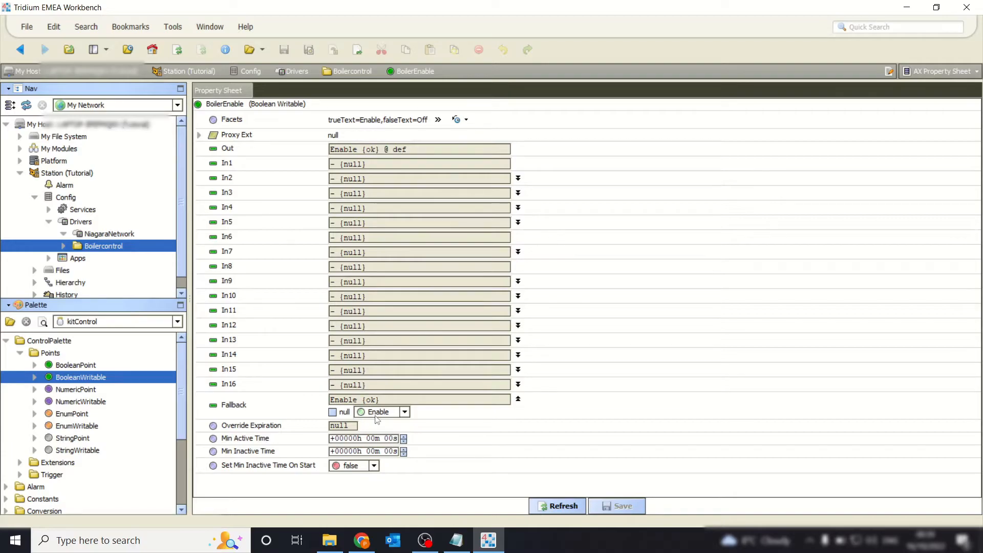
Expand the Boilercontrol folder in the station tree and use BoilerEnable's Set action to set the point to Off.
left_click(63, 245)
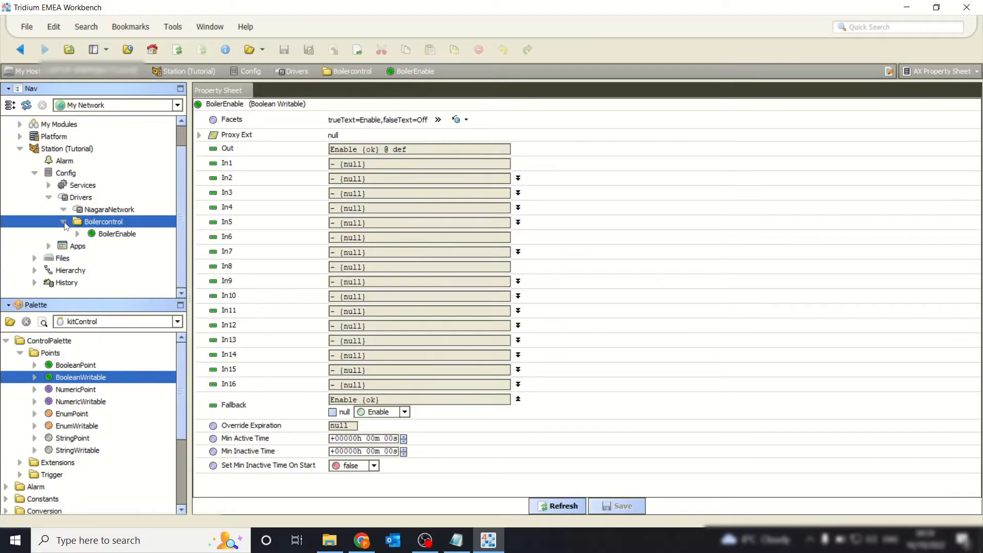
right_click(107, 235)
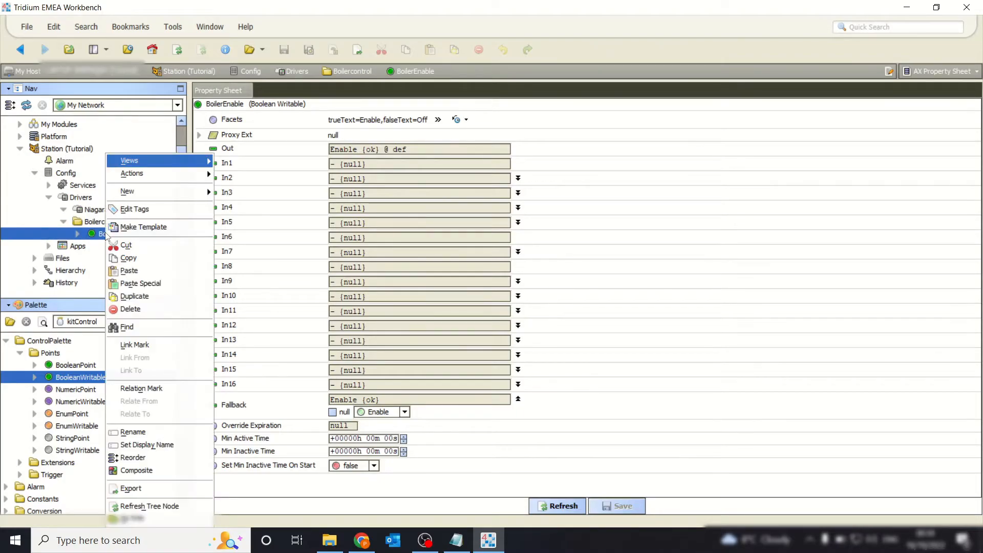
mouse_move(174, 174)
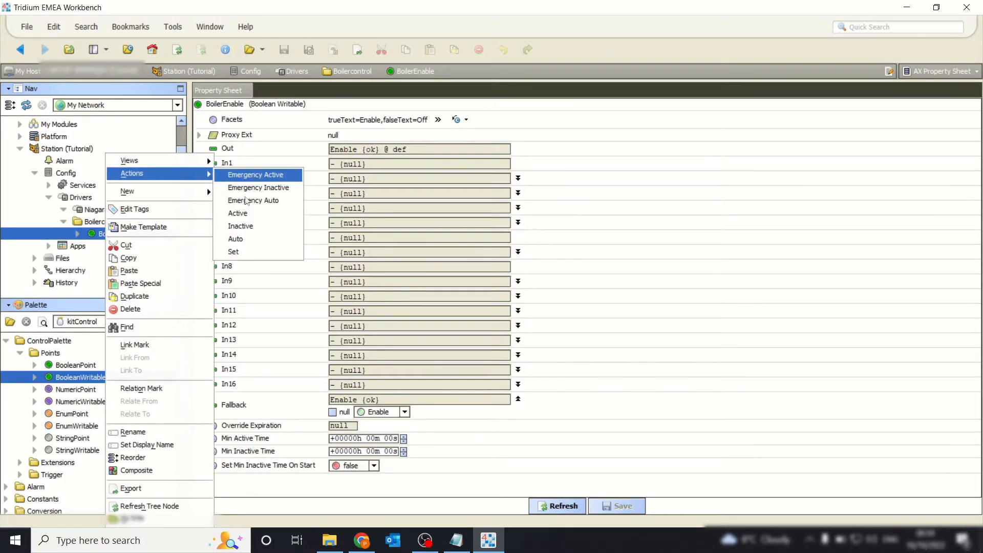
left_click(241, 251)
left_click(506, 267)
left_click(497, 277)
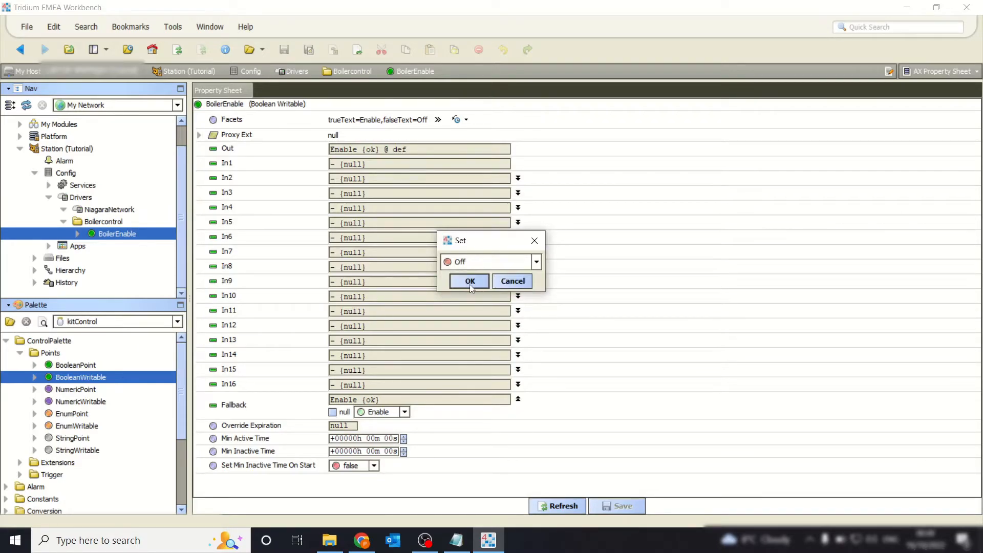
left_click(468, 281)
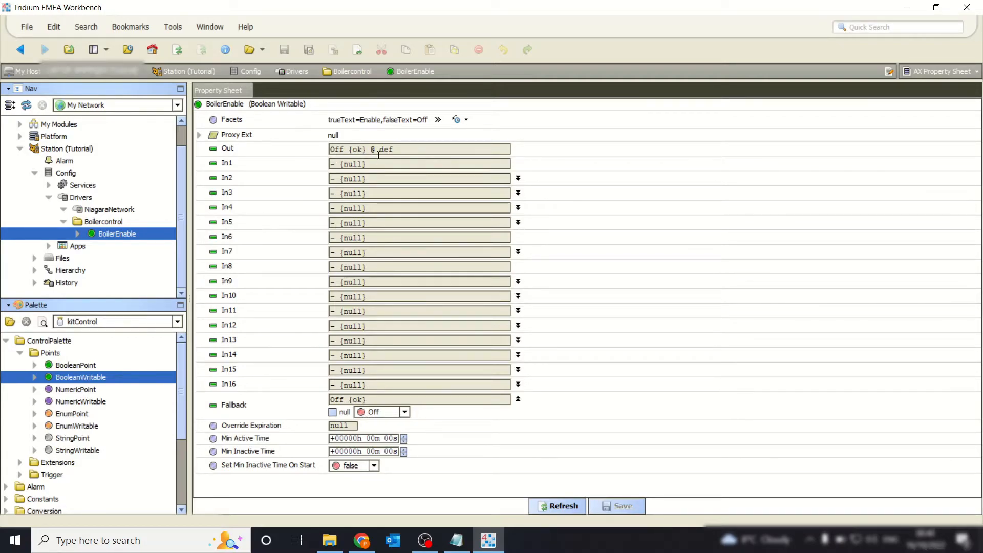
Return to the Boilercontrol wire sheet and use the BoilerEnable block's Set action to set the point to Enable.
left_click(21, 49)
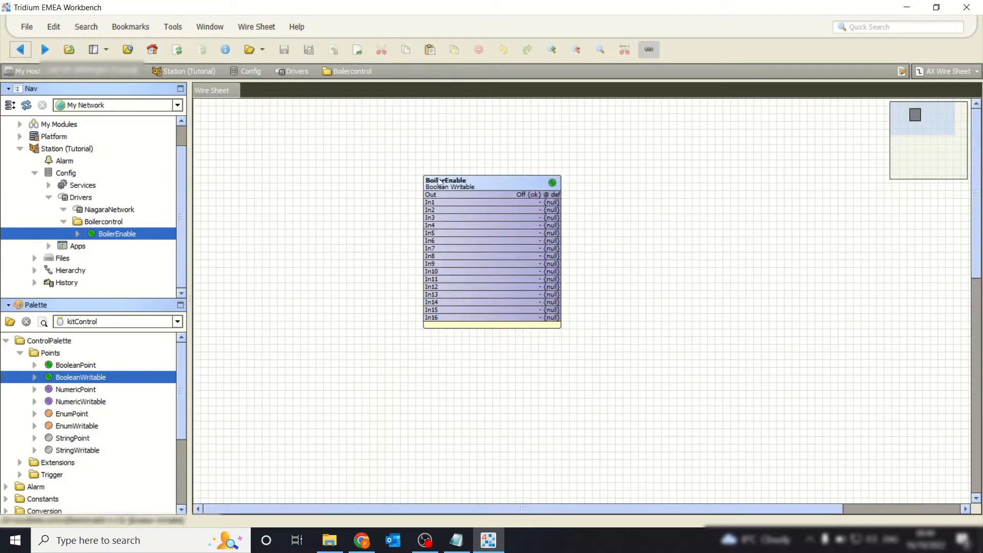
right_click(454, 183)
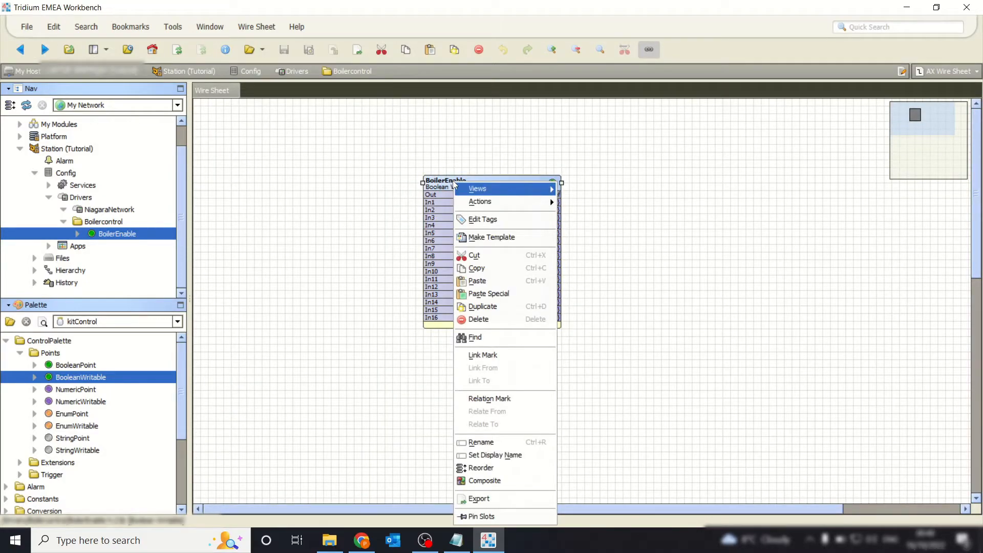
mouse_move(523, 204)
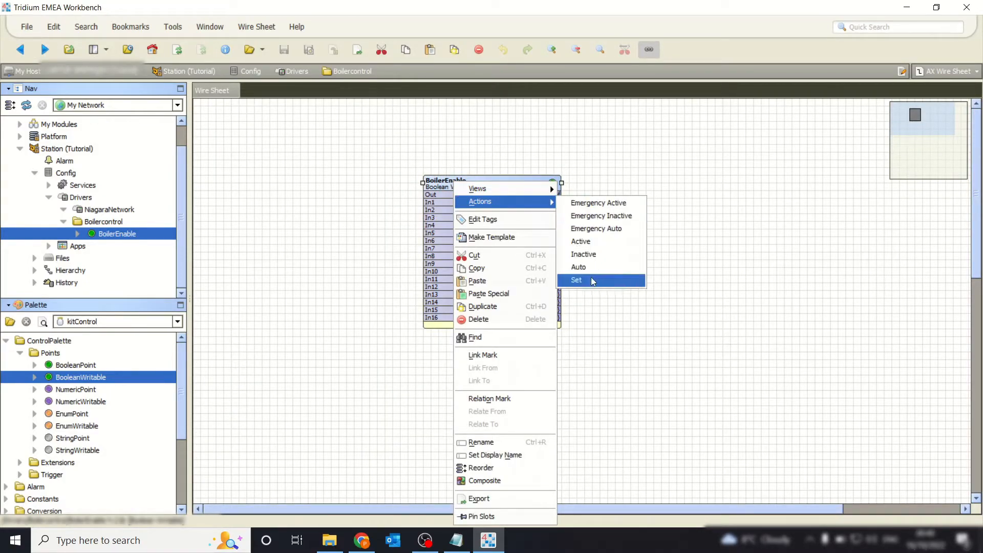
left_click(576, 280)
left_click(535, 262)
left_click(483, 287)
left_click(469, 281)
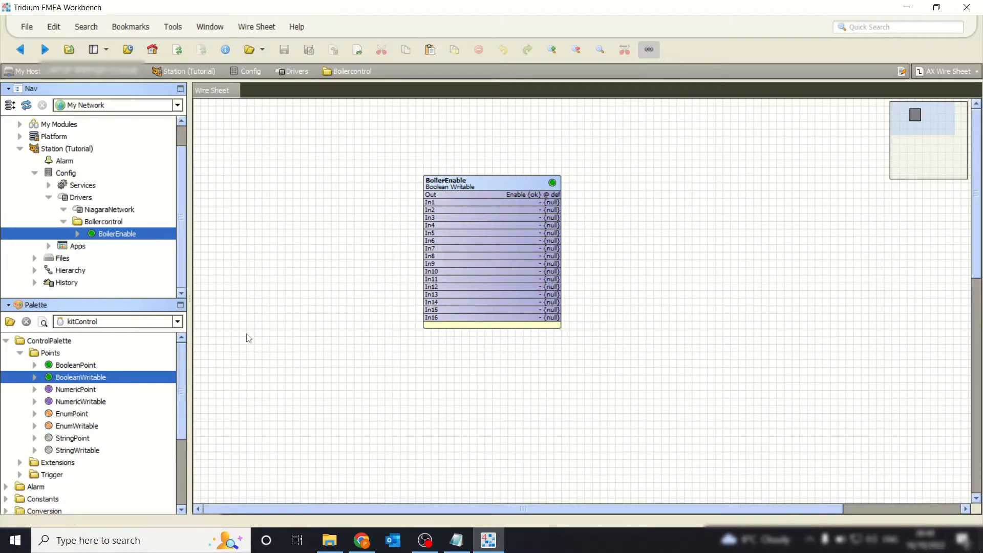
Open the schedule palette, filtering the available palettes by "sche".
scroll(81, 377, "down", 3)
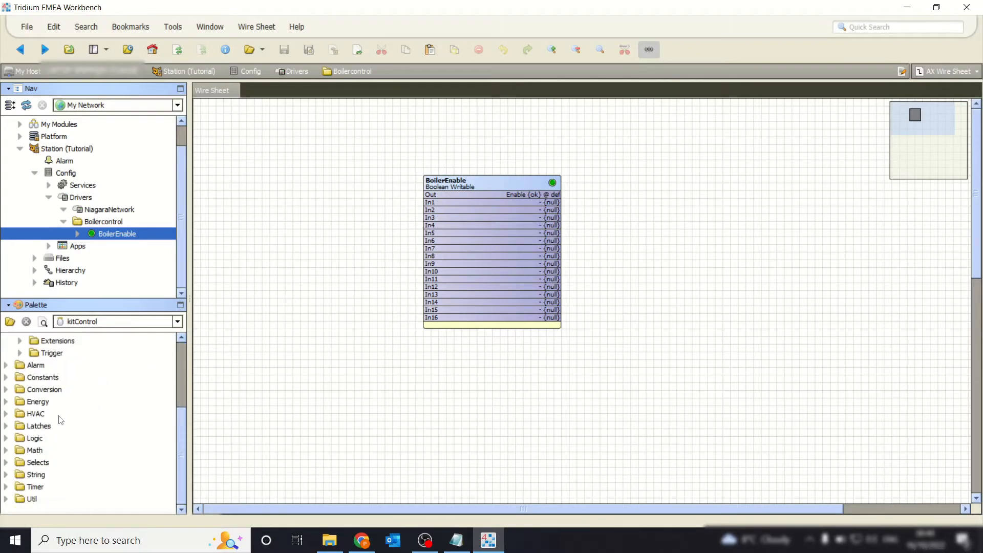
left_click(177, 322)
left_click(81, 517)
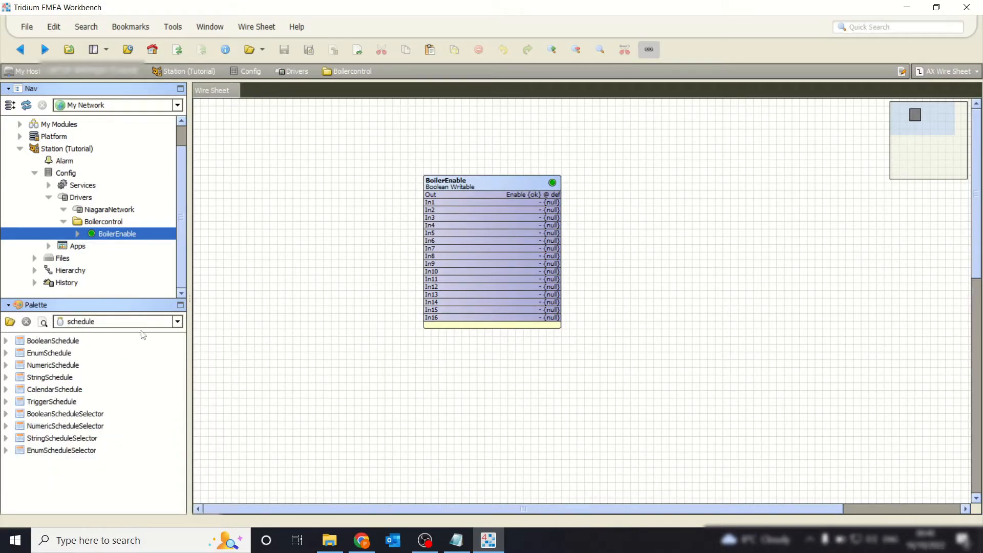
left_click(10, 323)
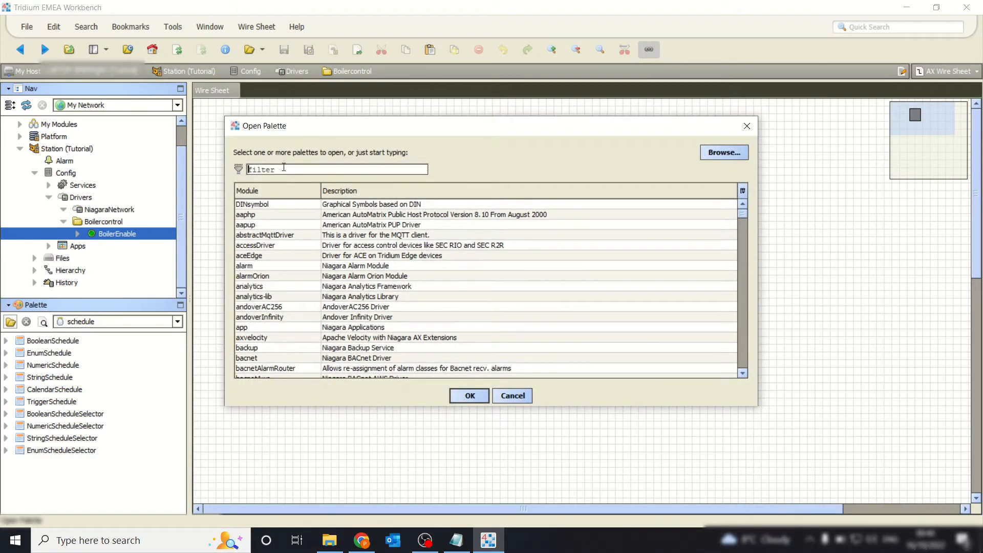
type("sche")
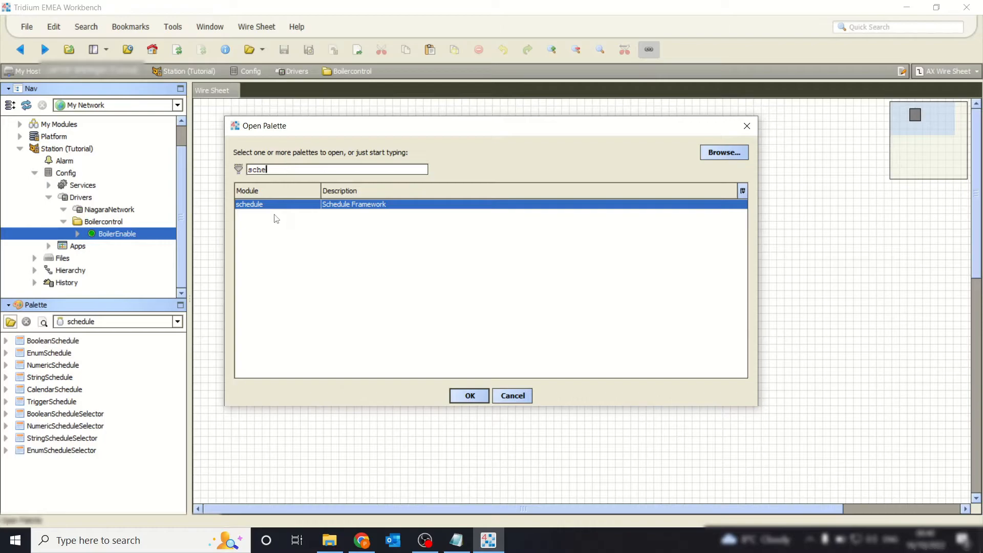
double_click(302, 206)
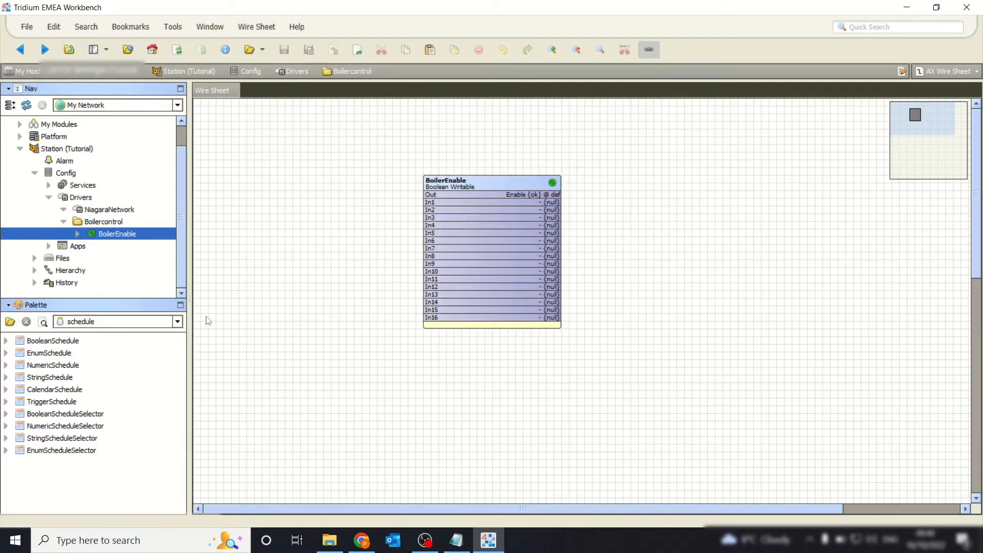
Add a BooleanSchedule named HeatingDemand to the wire sheet, with its block to the left of the BoilerEnable block.
left_click(54, 340)
left_click_drag(54, 342, 290, 171)
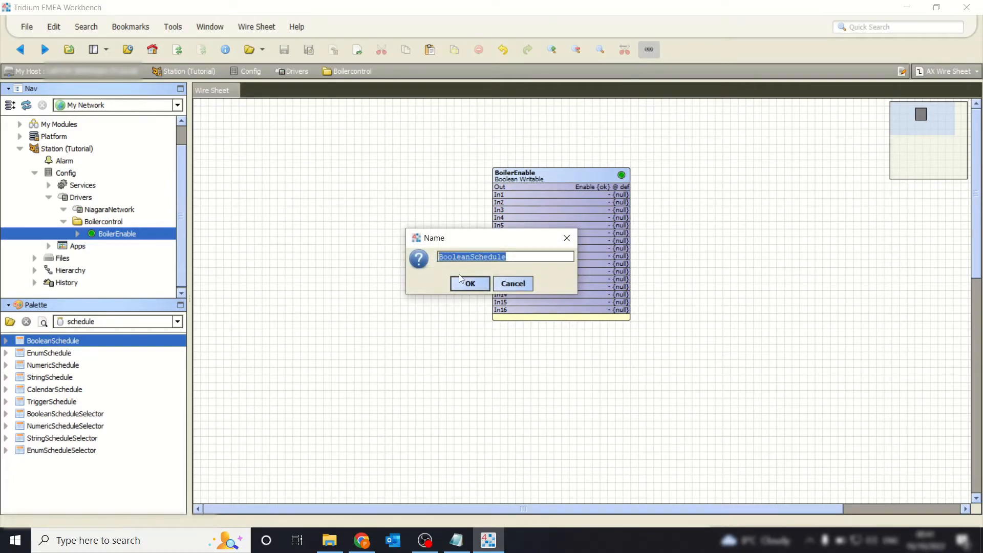
type("Heating D")
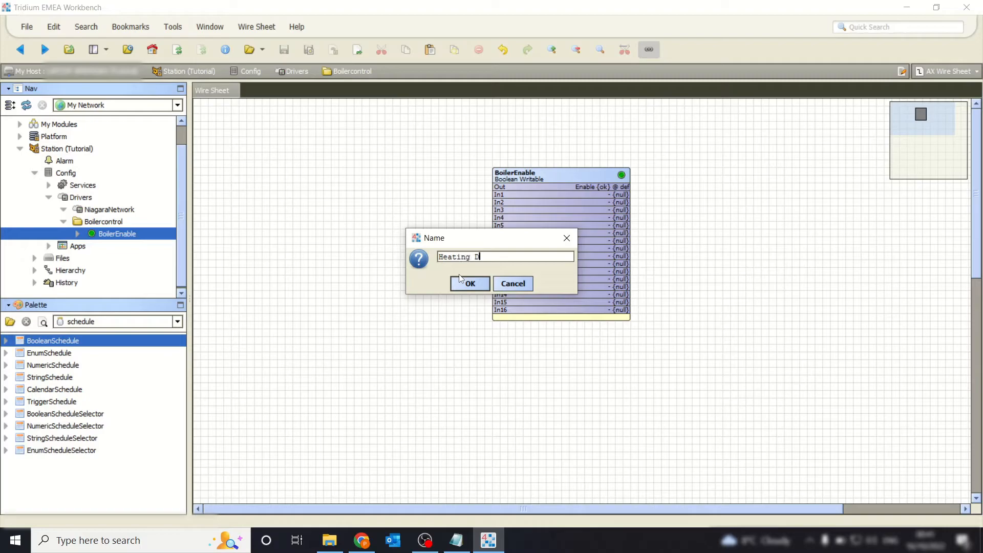
type("emand")
left_click(472, 259)
key("BackSpace")
left_click(467, 283)
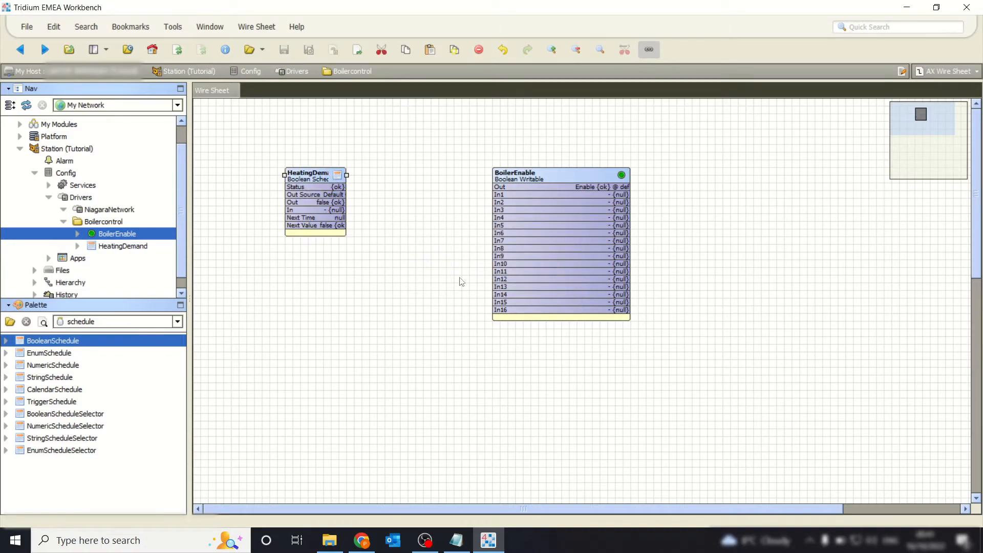
Add a true event on Sunday from 12:00 AM to 2:30 PM in the HeatingDemand schedule, save it and return to the wire sheet.
double_click(334, 174)
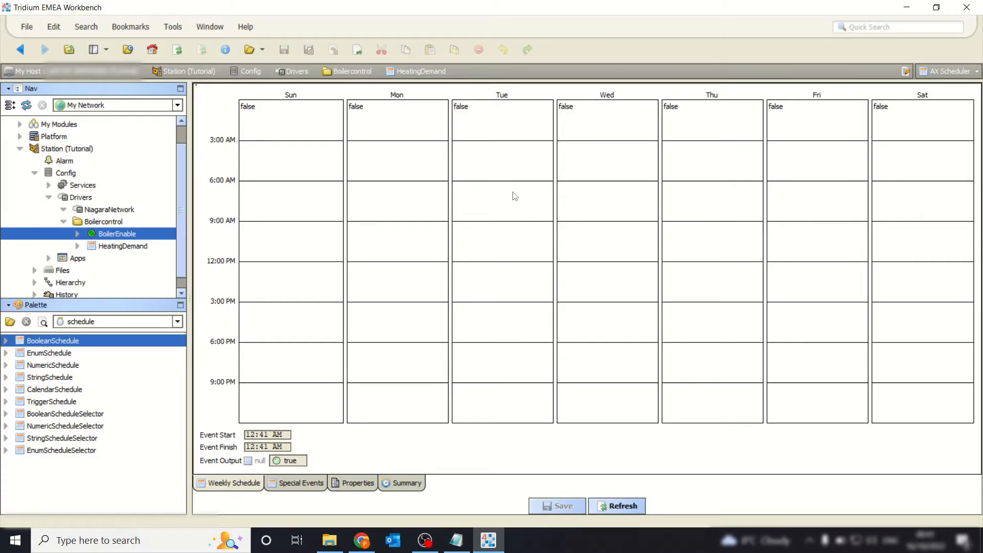
left_click_drag(286, 113, 284, 296)
left_click_drag(289, 114, 292, 100)
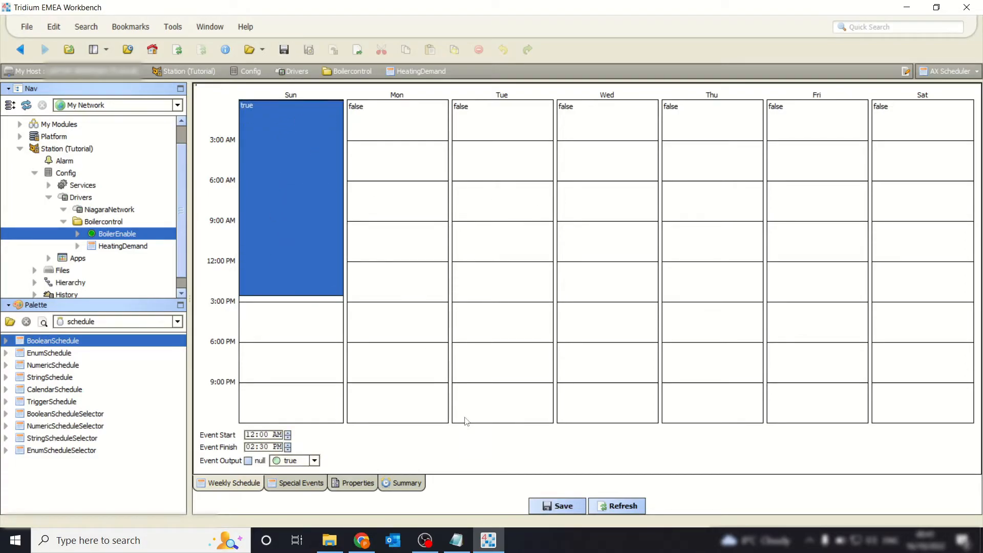
left_click(536, 505)
left_click(20, 49)
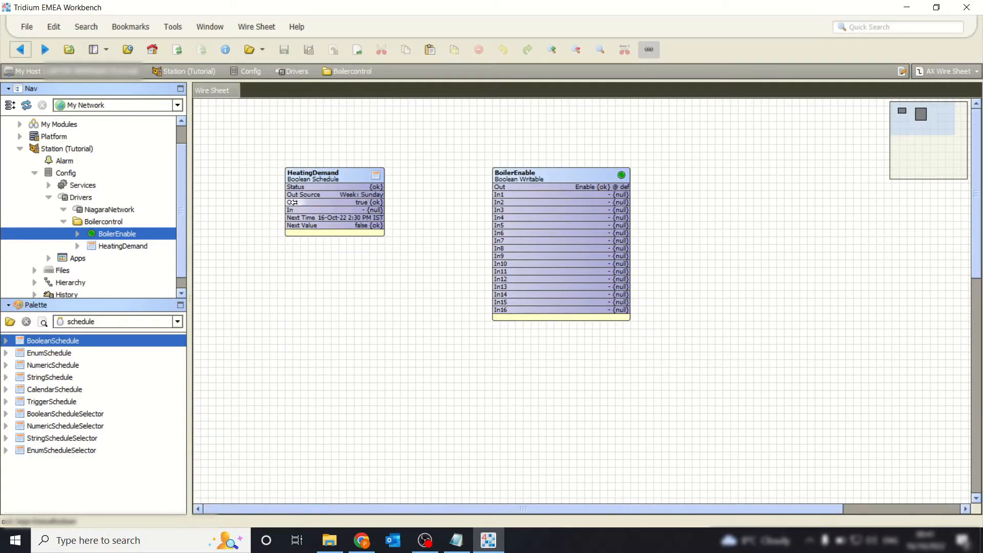
Link the HeatingDemand schedule's Out slot to the In16 slot of BoilerEnable.
left_click_drag(369, 205, 498, 310)
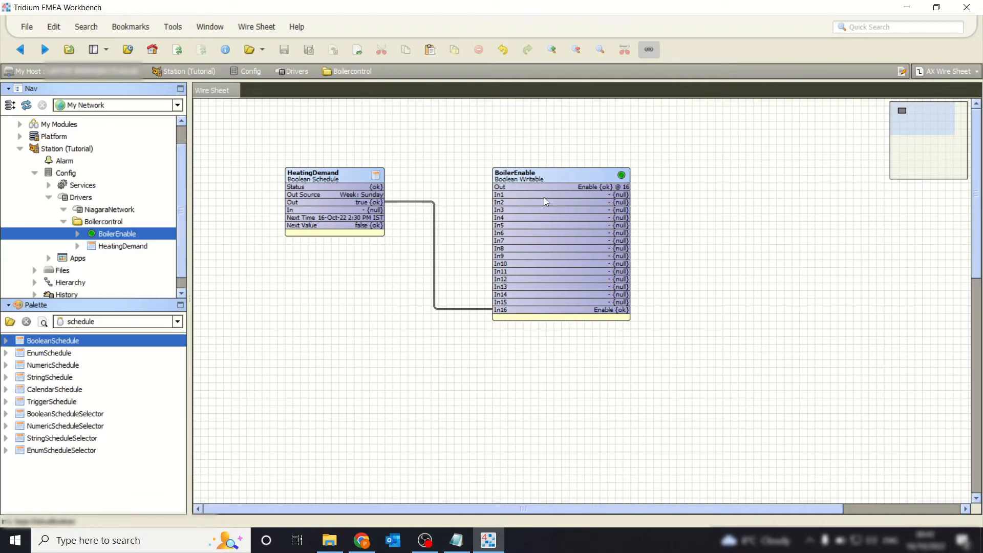
left_click(434, 217)
Clear all Sunday events from the HeatingDemand weekly schedule, save it and return to the wire sheet.
double_click(349, 178)
left_click(327, 184)
right_click(290, 206)
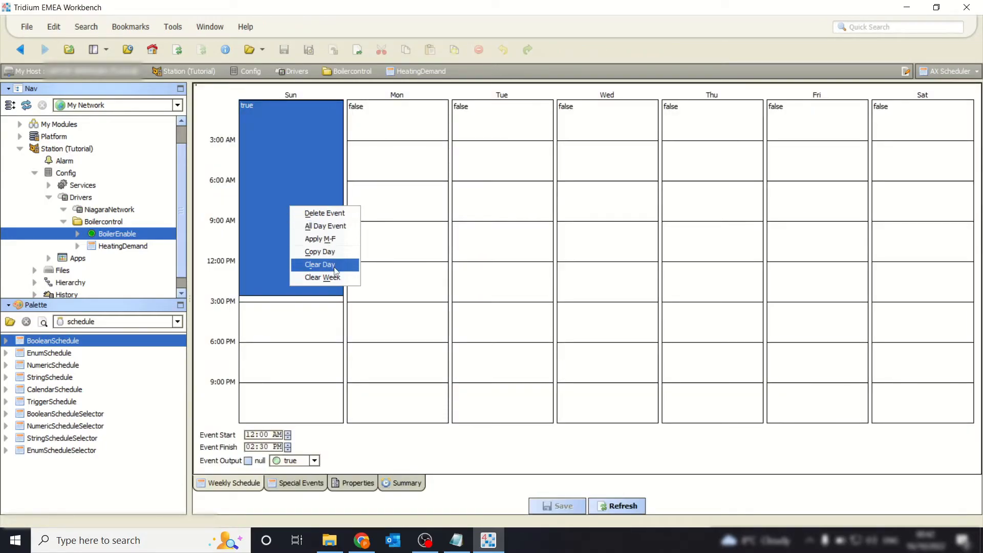
left_click(334, 265)
left_click(563, 506)
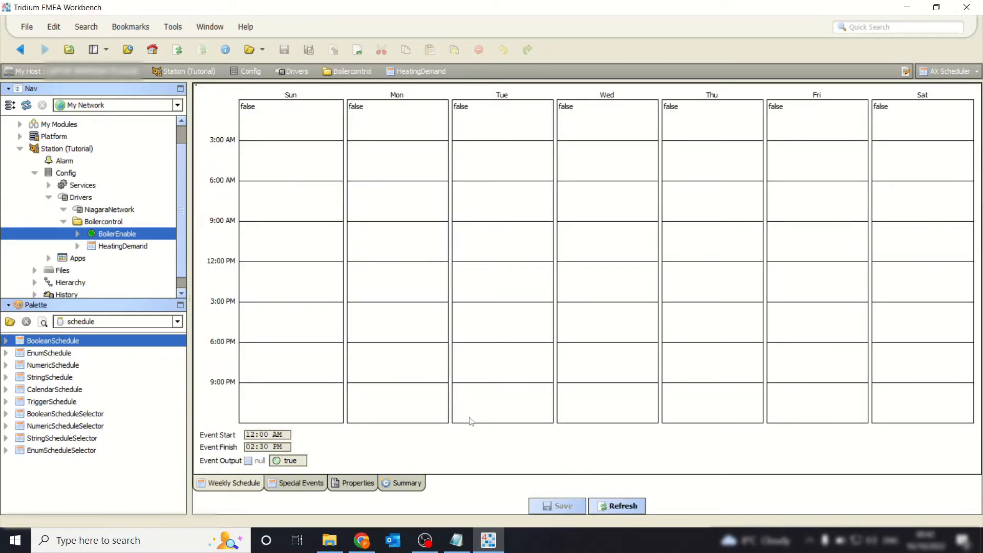
left_click(22, 49)
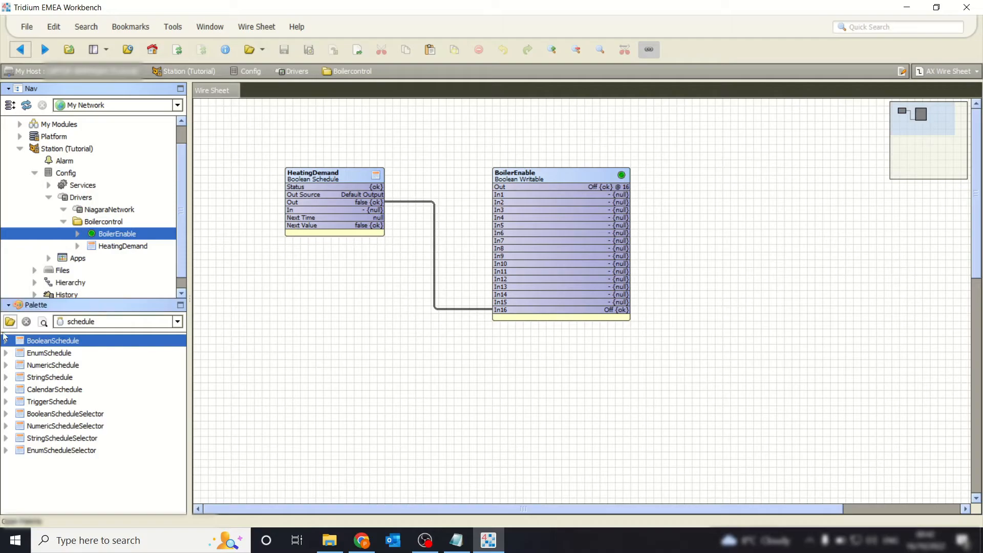
Add a boolean writable named Frost below the HeatingDemand block and widen it to match HeatingDemand's width.
right_click(290, 265)
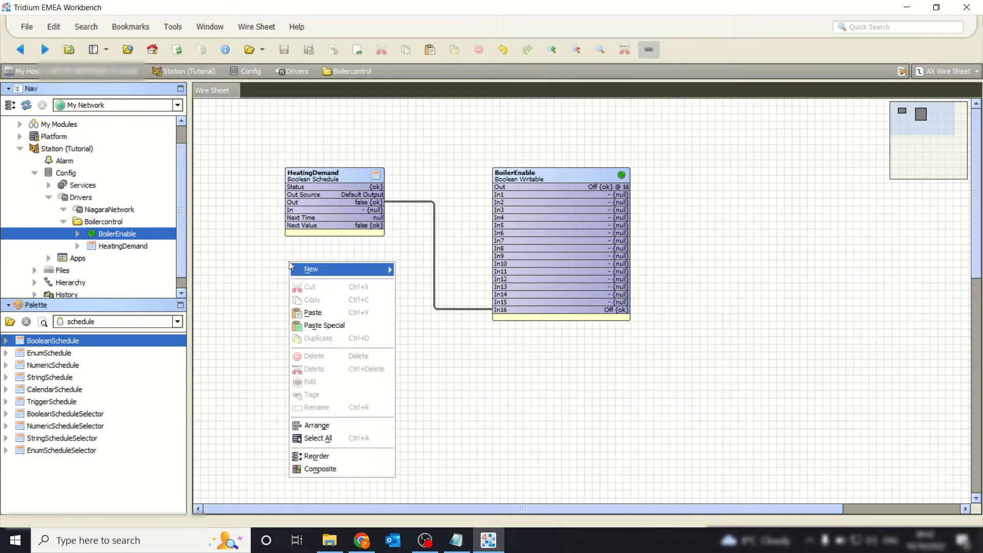
mouse_move(328, 271)
left_click(417, 314)
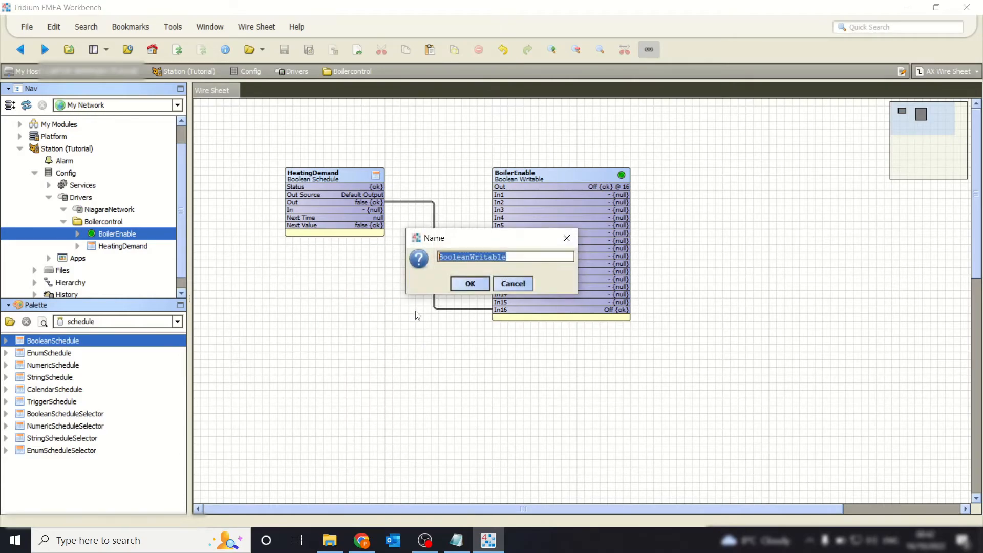
type("t")
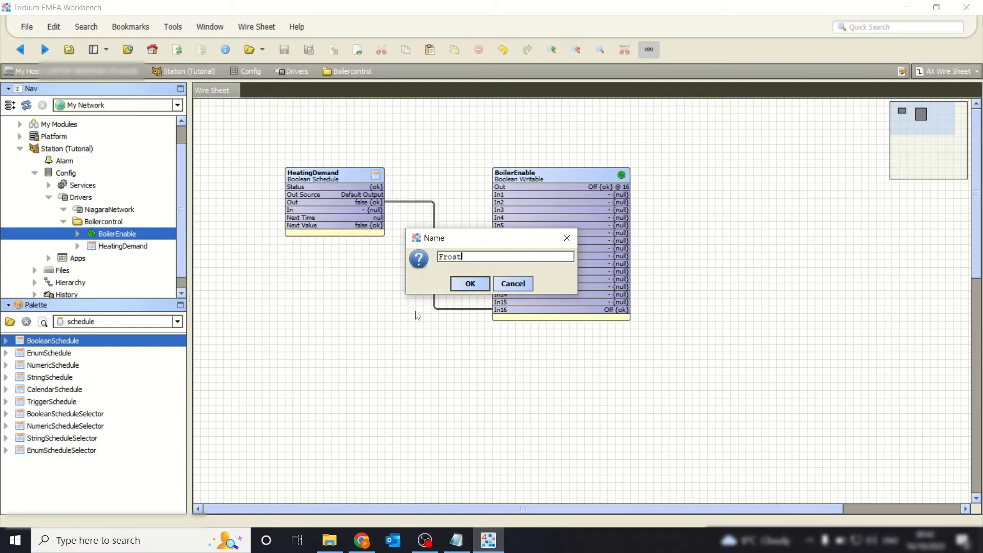
left_click(465, 281)
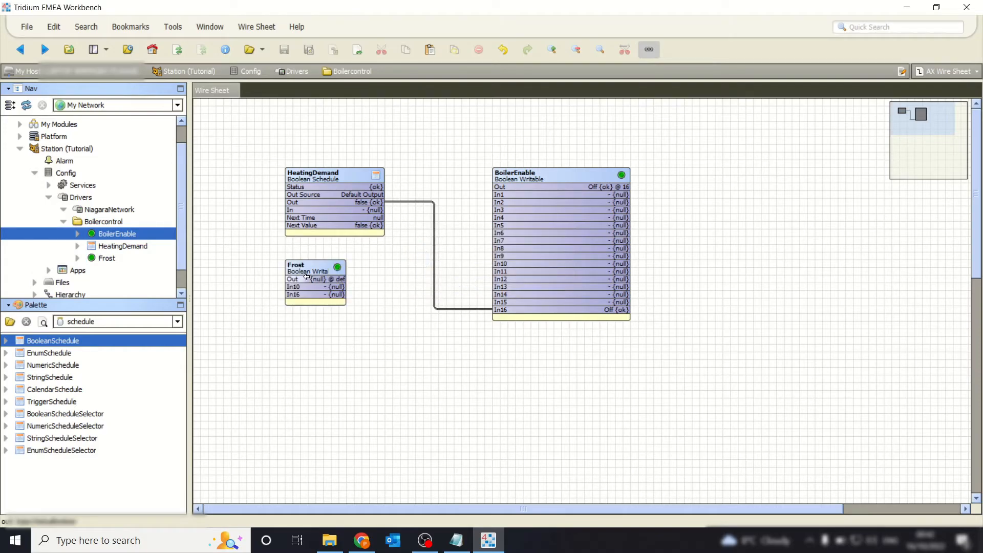
left_click(330, 270)
left_click_drag(346, 267, 327, 258)
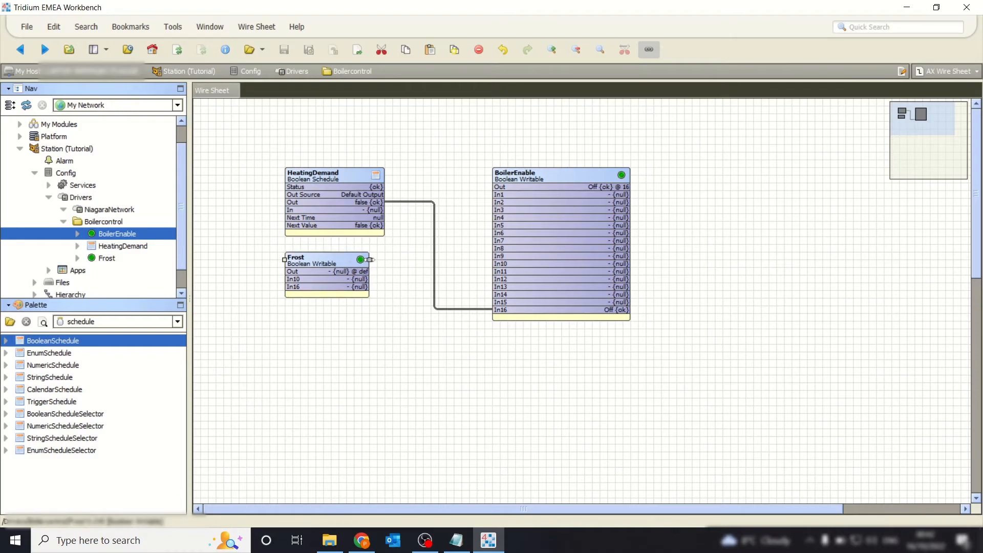
left_click_drag(368, 259, 384, 260)
Set the Frost point's value to true with its Set action.
right_click(342, 261)
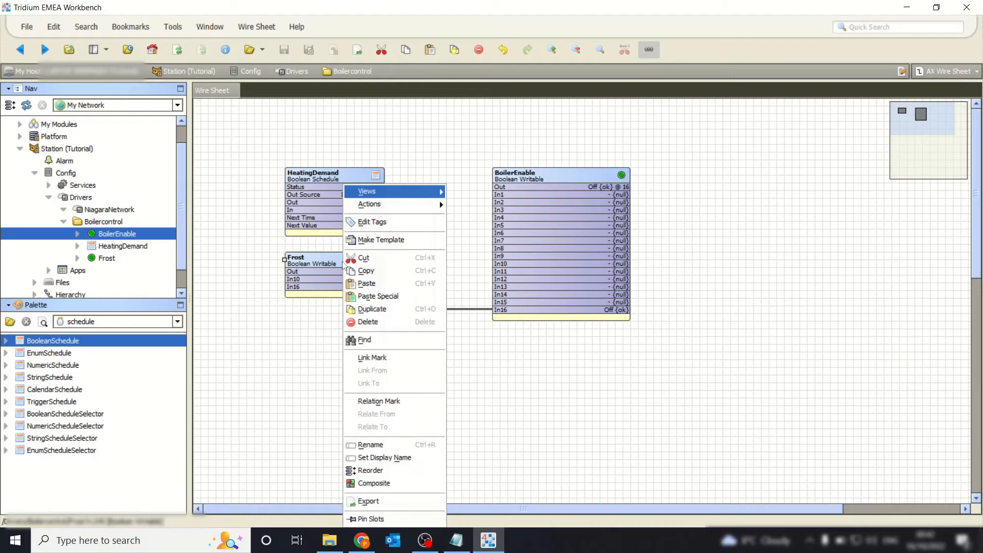
mouse_move(410, 203)
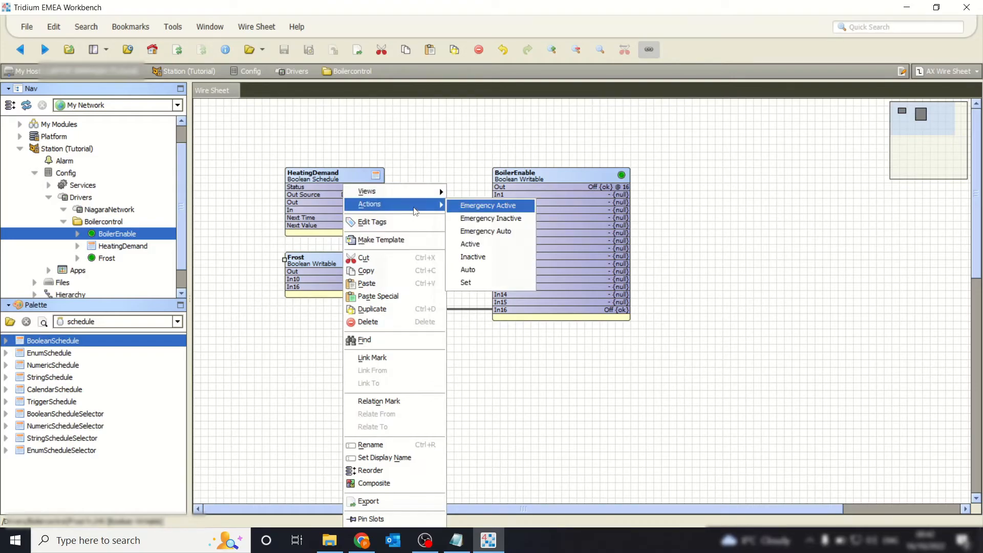
left_click(466, 282)
left_click(527, 262)
left_click(471, 290)
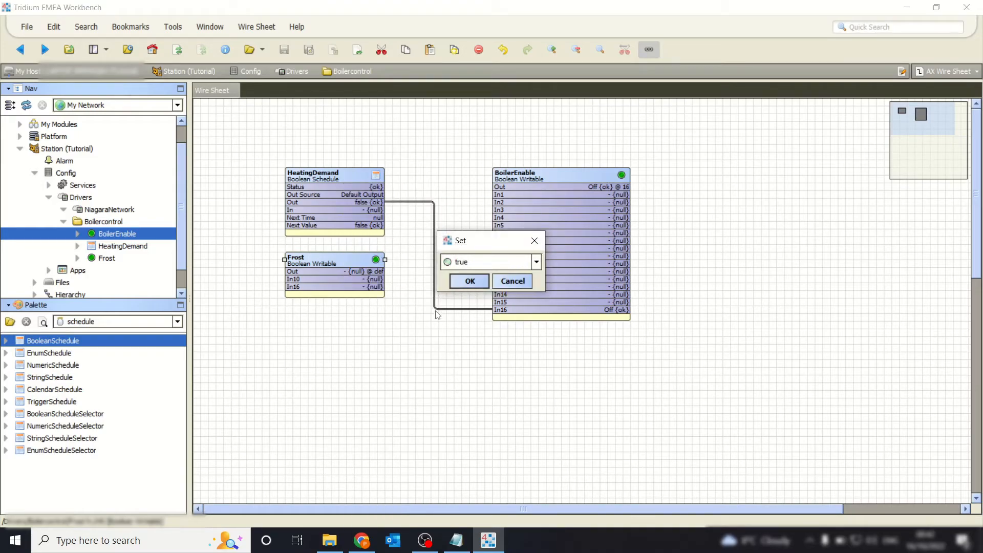
left_click(463, 282)
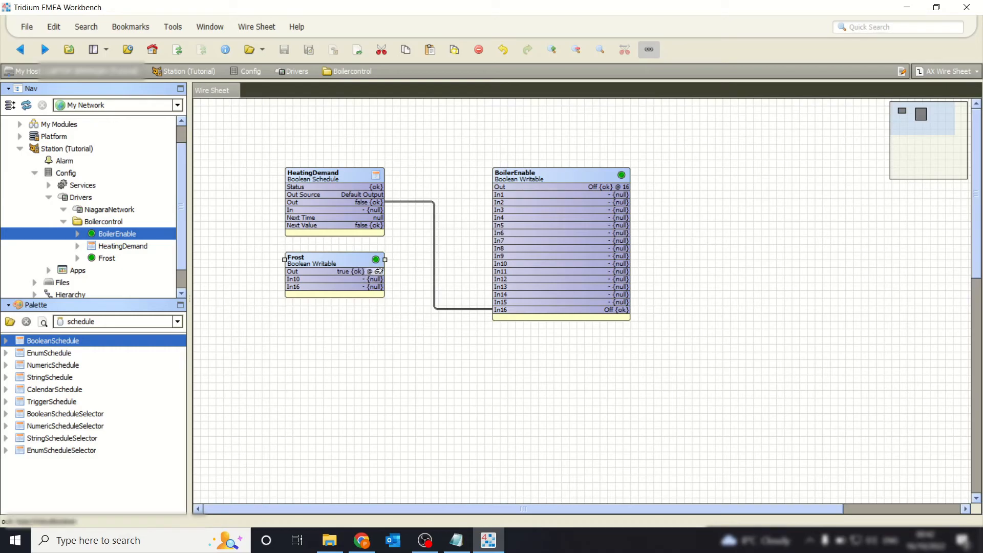
Link Frost's Out slot to the In5 slot of BoilerEnable.
left_click_drag(379, 271, 494, 228)
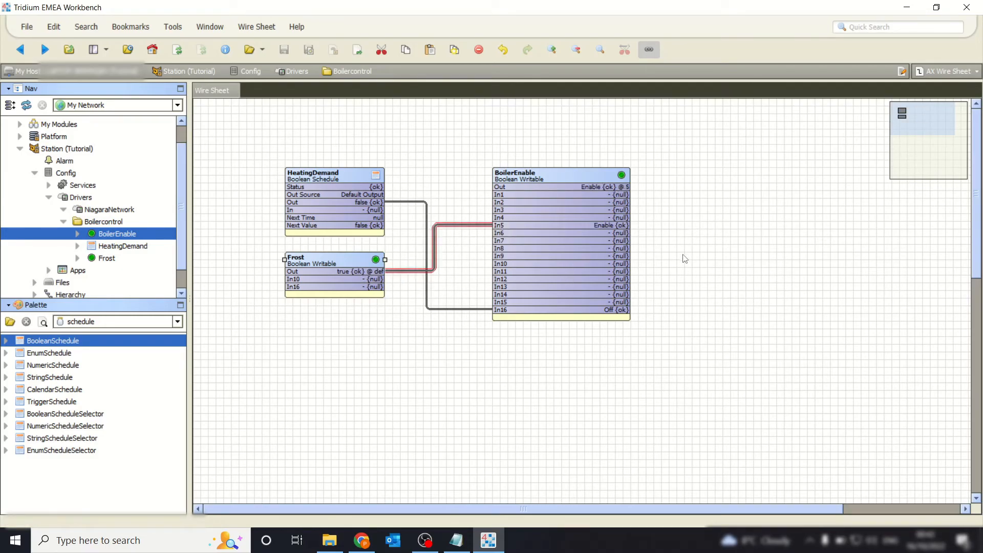
left_click(503, 310)
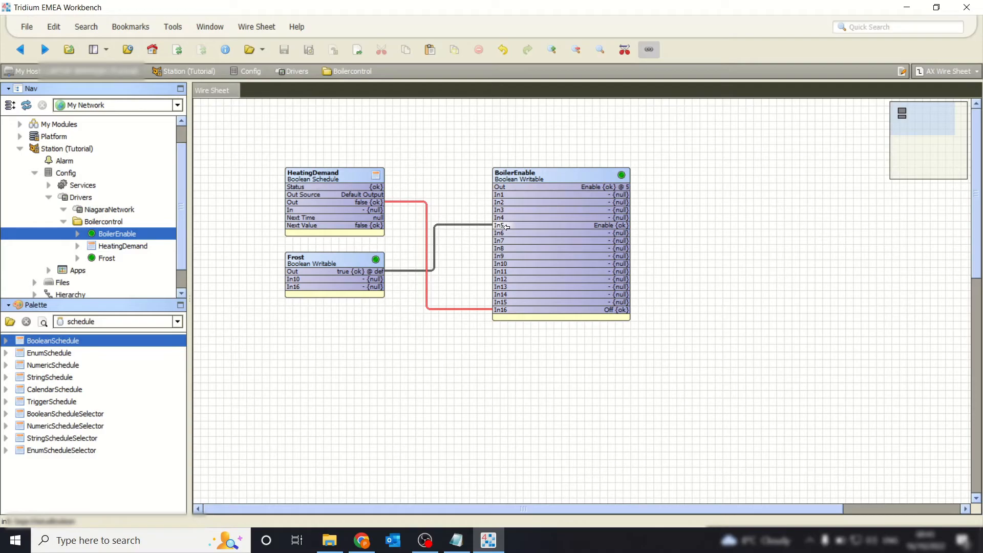
left_click_drag(619, 187, 786, 190)
left_click(683, 251)
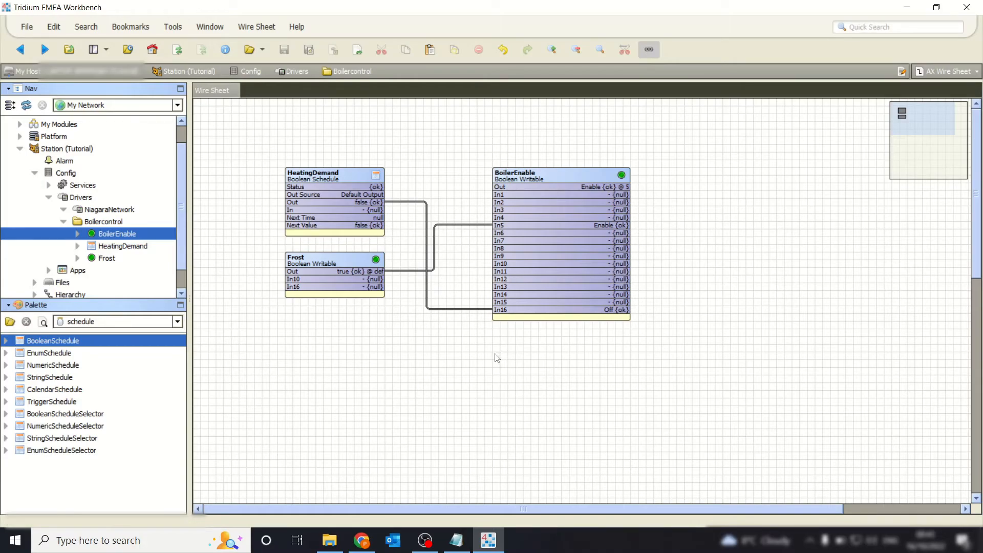
Add a numeric writable with the default name NumericWritable below the Frost block.
right_click(357, 331)
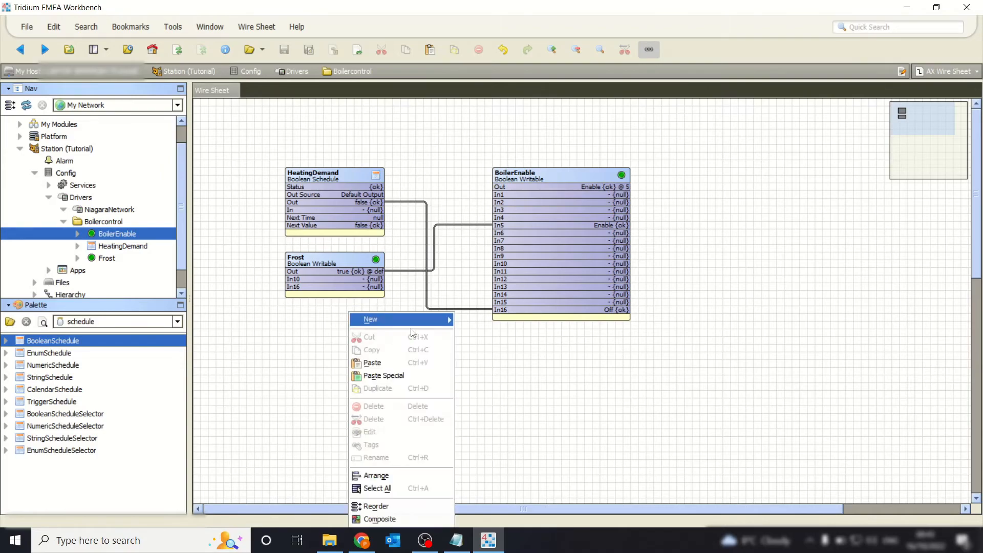
mouse_move(443, 321)
left_click(486, 377)
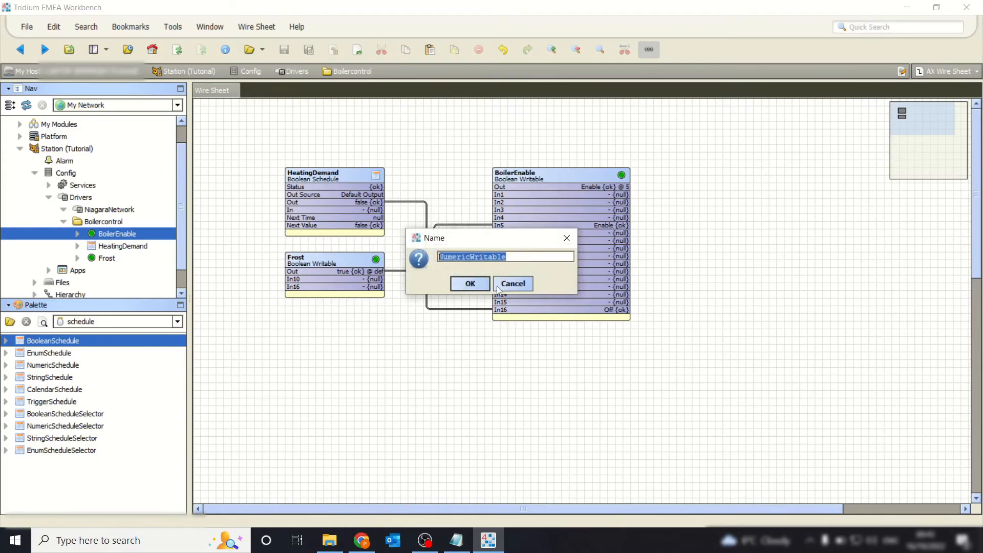
left_click(470, 284)
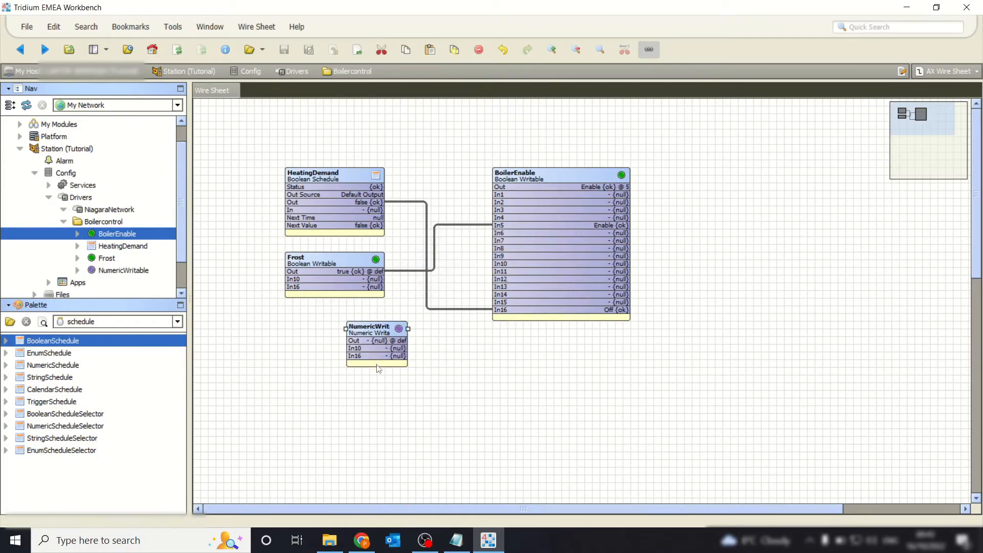
Examine the pinnable slots of NumericWritable without changing any of them.
right_click(377, 336)
left_click(404, 515)
scroll(463, 287, "down", 2)
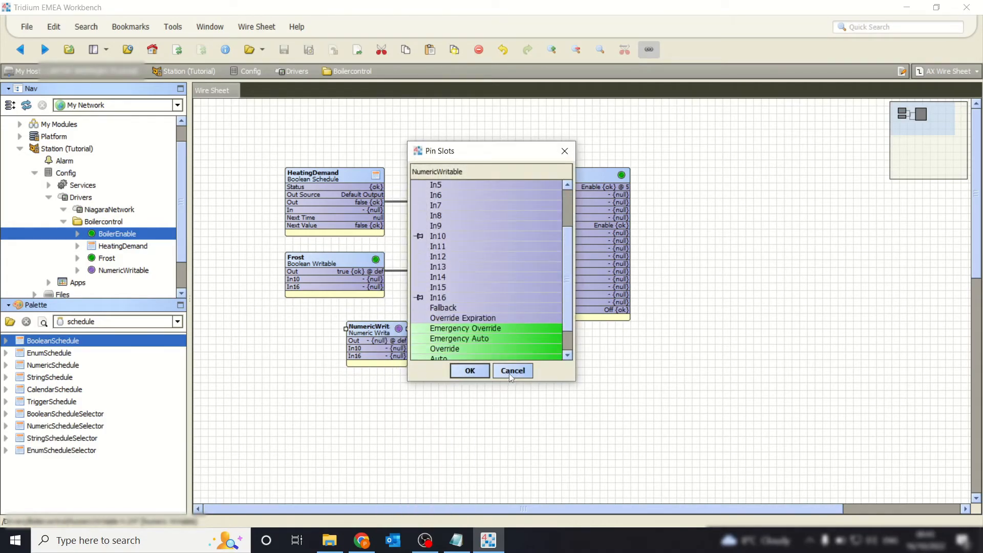
left_click(509, 373)
left_click(771, 200)
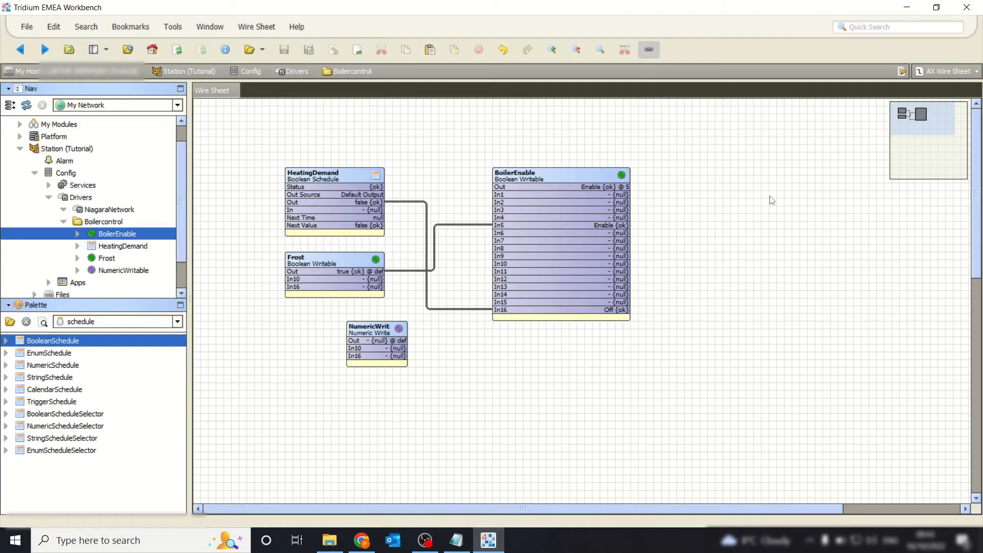
right_click(74, 198)
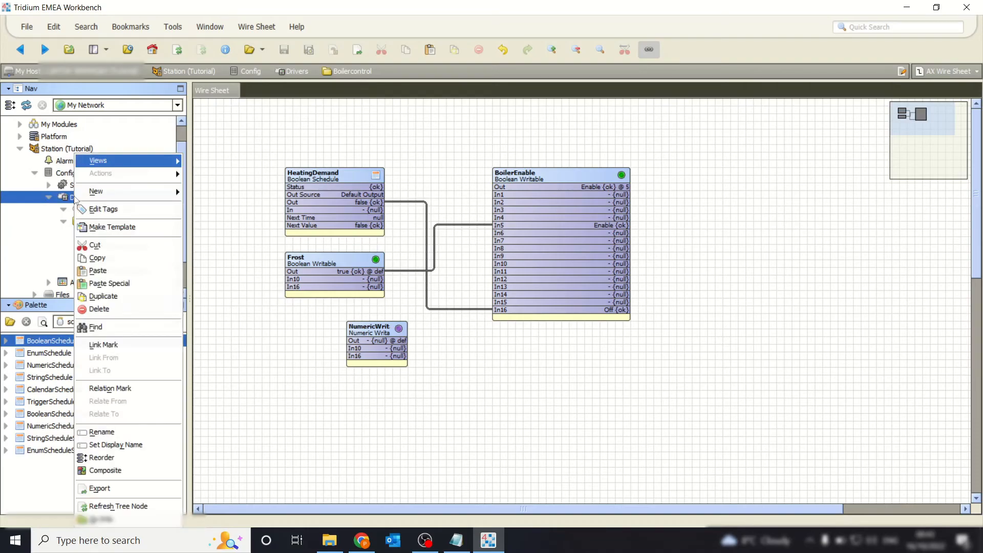
left_click(263, 150)
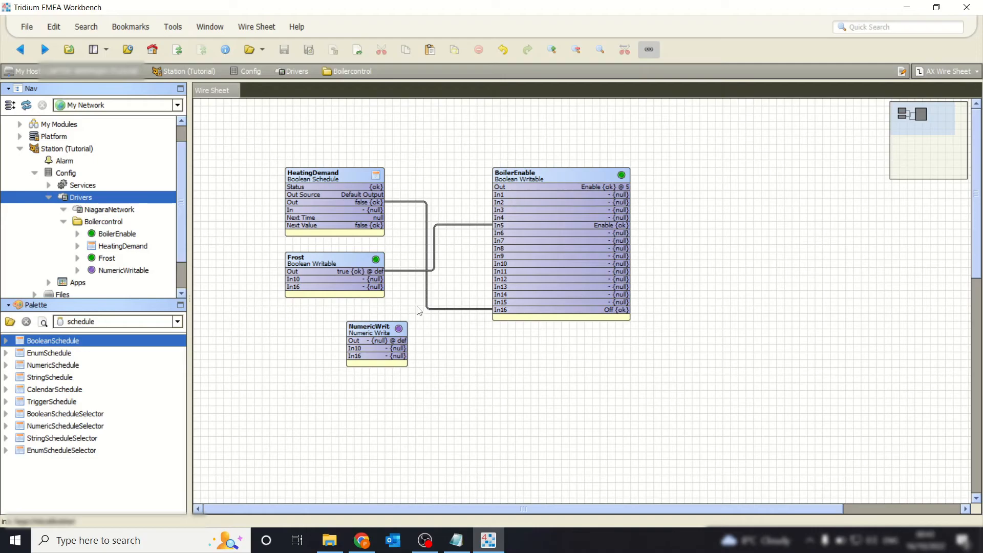
Delete the NumericWritable and Frost points from the wire sheet.
left_click(389, 330)
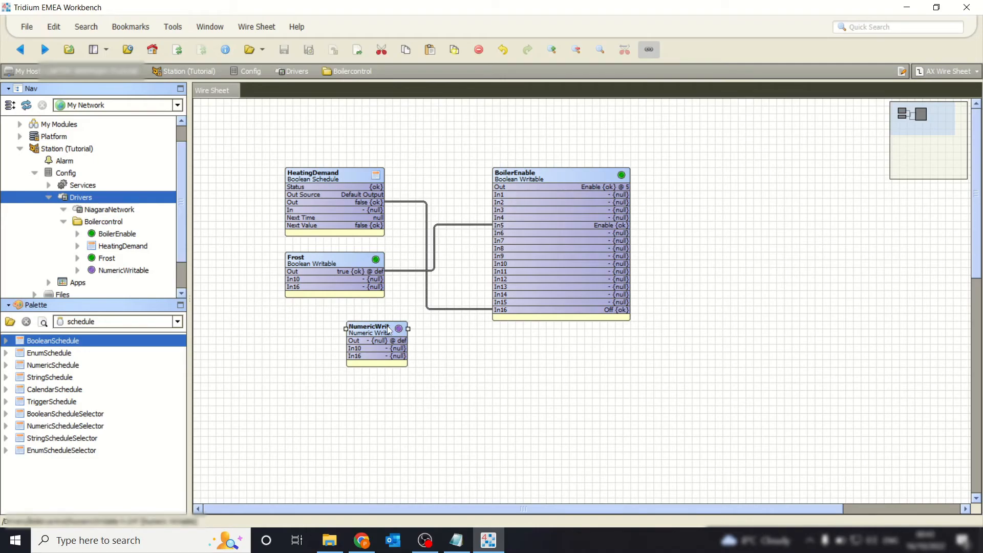
key("Delete")
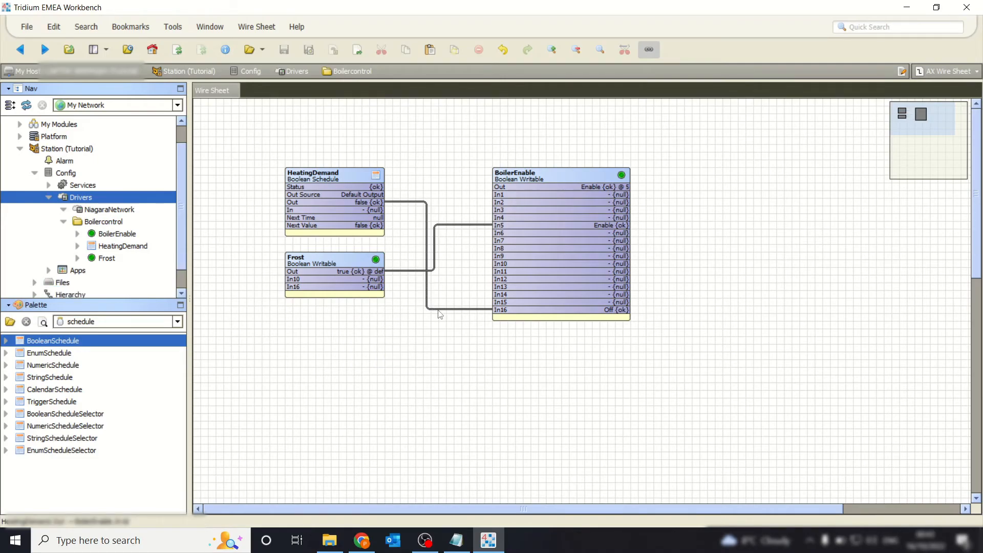
right_click(314, 259)
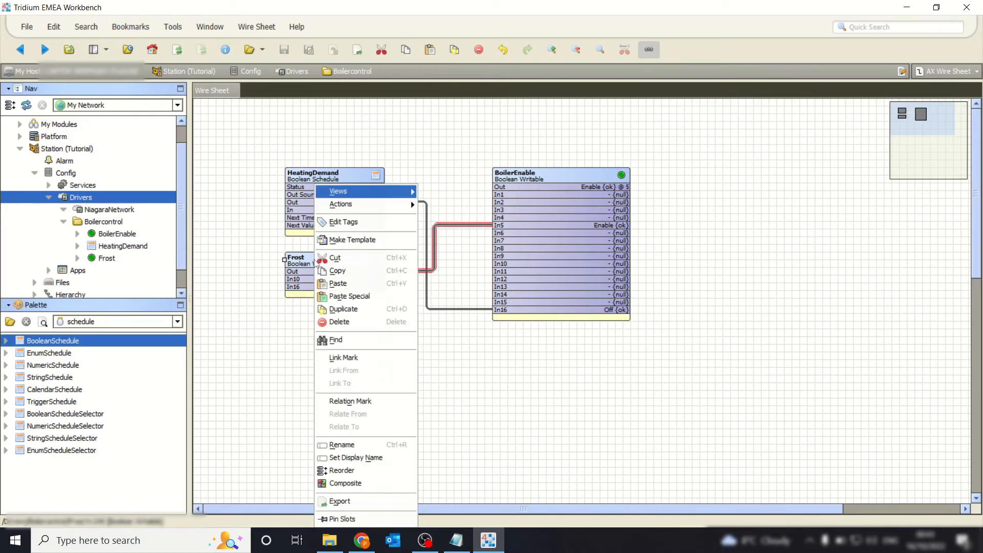
left_click(357, 321)
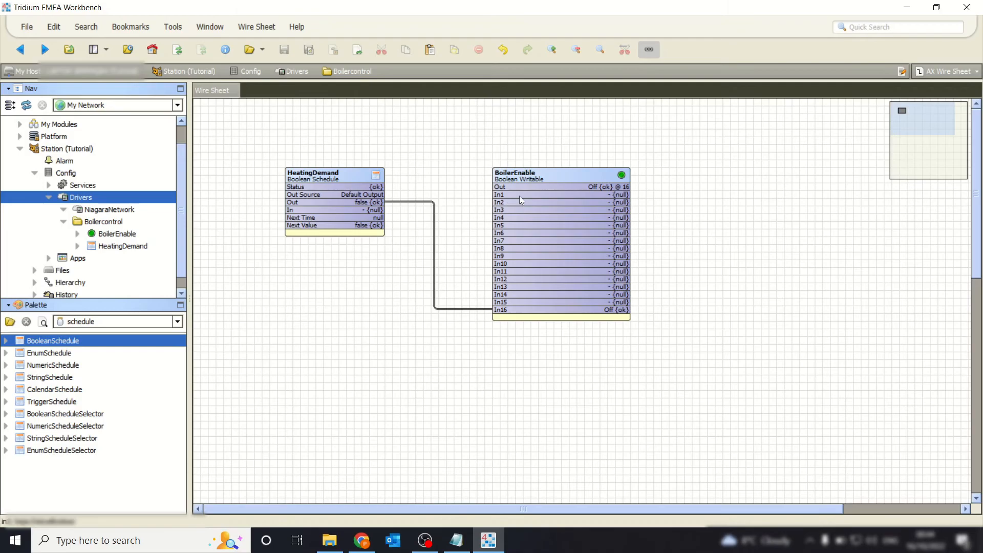
Move the BoilerEnable block upward and closer to the HeatingDemand block.
left_click_drag(533, 180, 479, 141)
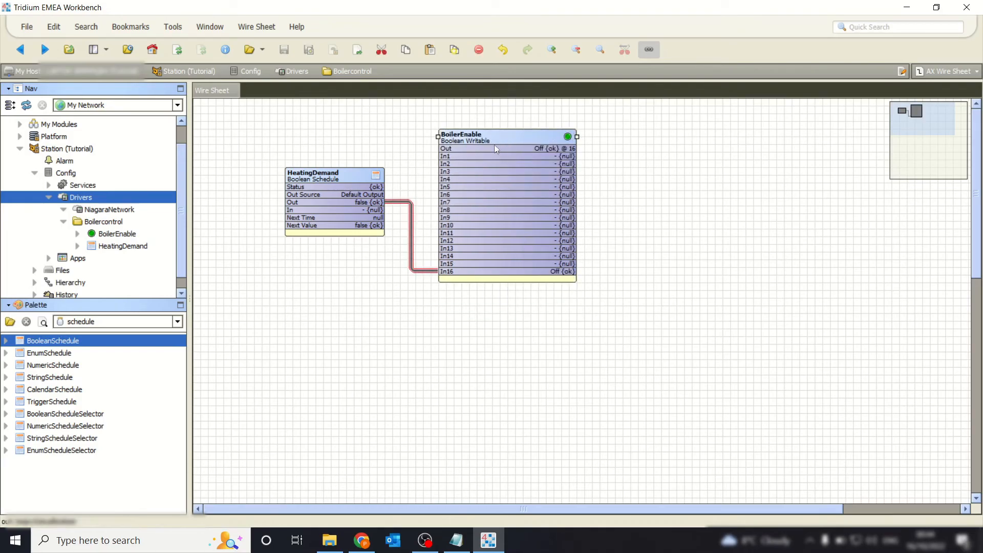
Duplicate BoilerEnable as BoilerEnable1 to the right of the original, and delete the duplicate.
right_click(489, 137)
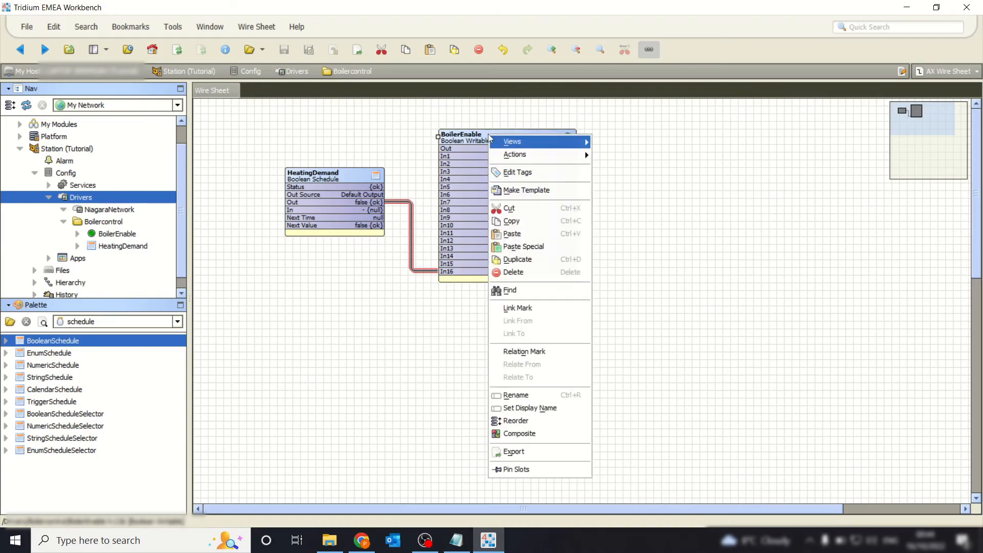
left_click(532, 265)
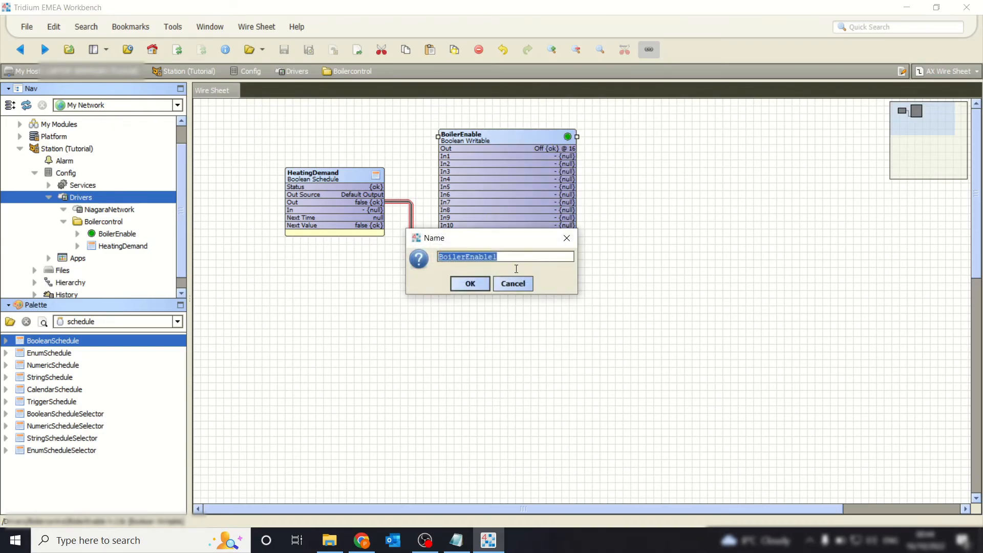
left_click(467, 282)
left_click_drag(499, 146, 660, 179)
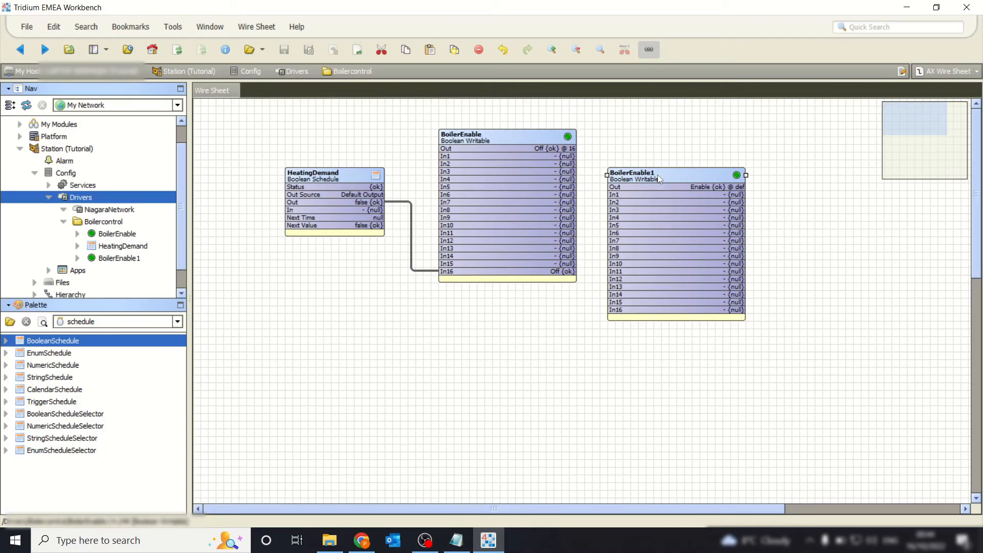
right_click(659, 177)
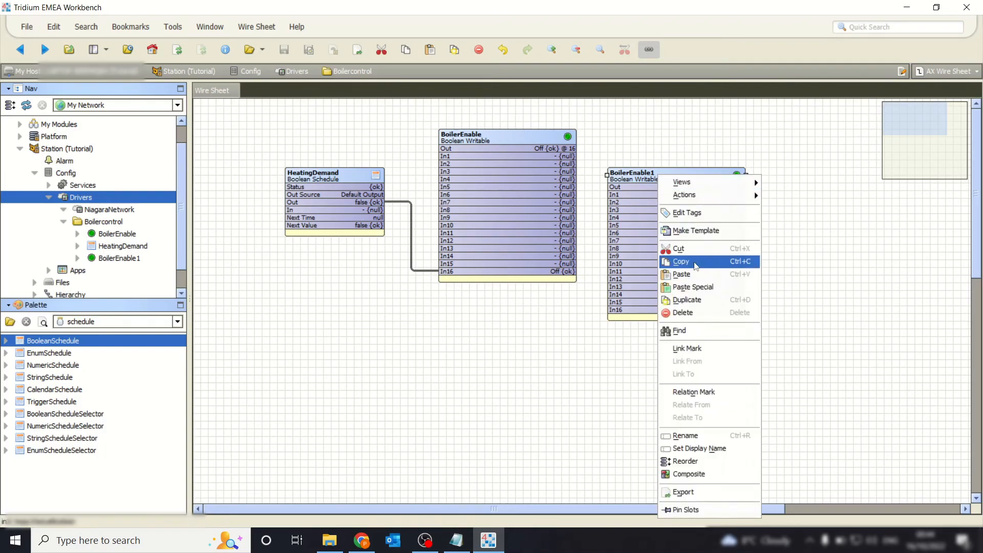
left_click(683, 312)
Copy BoilerEnable and use Paste Special to place 5 copies below it without keeping links or relations.
left_click(499, 137)
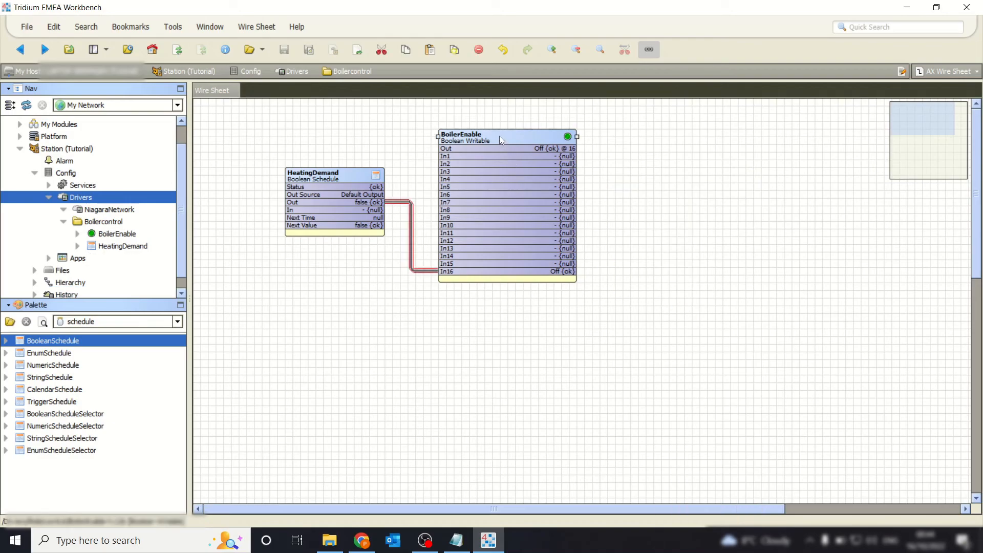
right_click(499, 136)
left_click(536, 221)
scroll(557, 219, "down", 1)
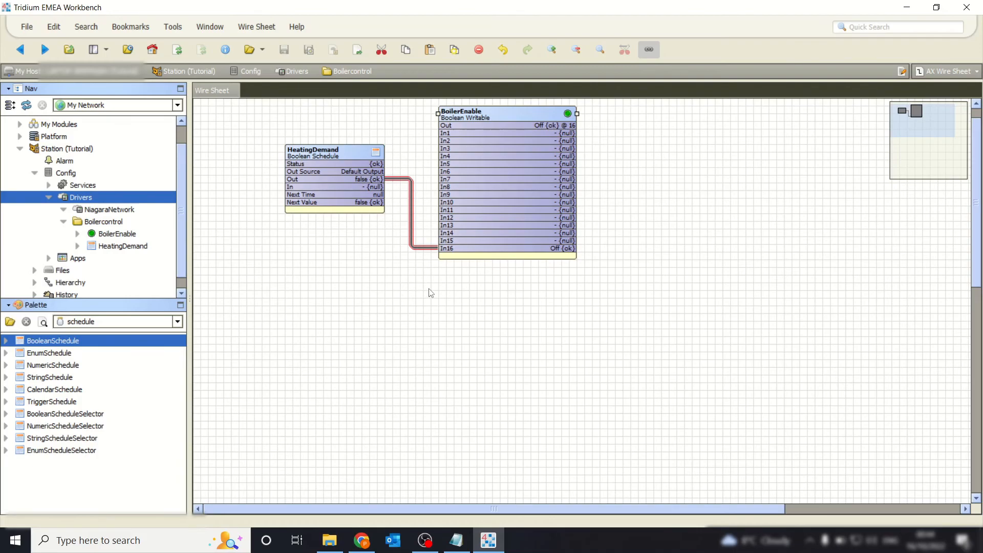
right_click(441, 276)
left_click(453, 341)
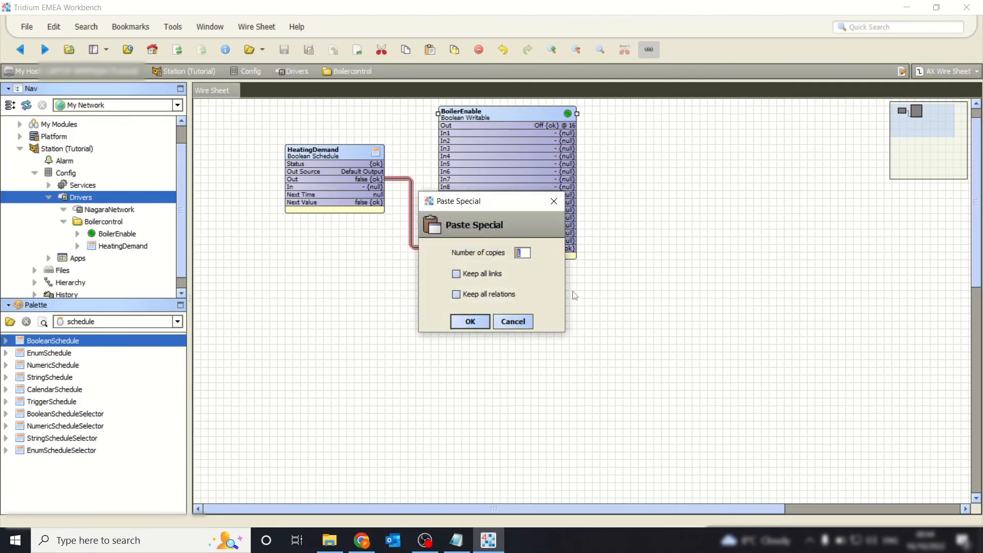
type("5")
left_click(482, 324)
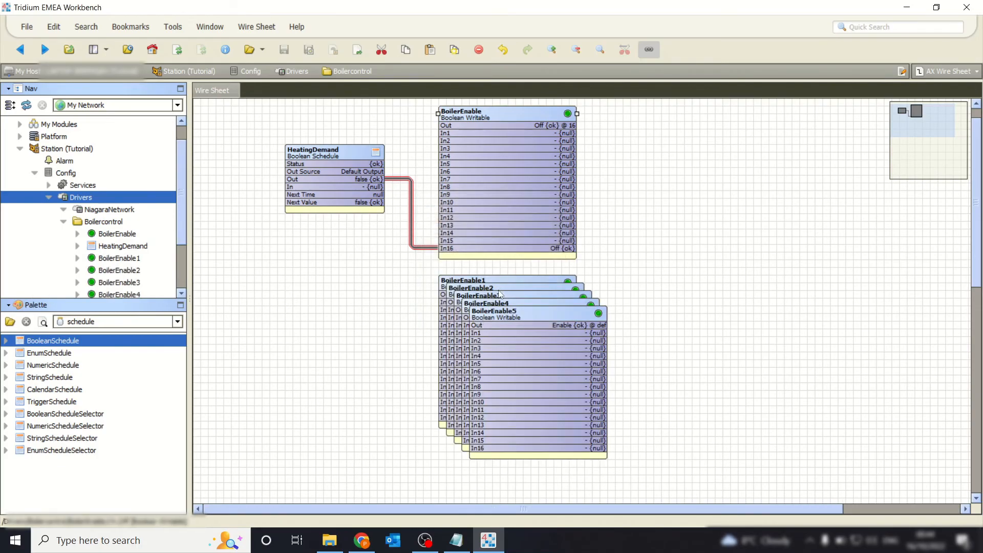
Spread the stacked copies apart by moving BoilerEnable1 below HeatingDemand and BoilerEnable2 and BoilerEnable5 to the right of the others.
left_click_drag(489, 281, 373, 266)
left_click(518, 288)
left_click_drag(517, 288, 693, 170)
left_click_drag(527, 315, 681, 347)
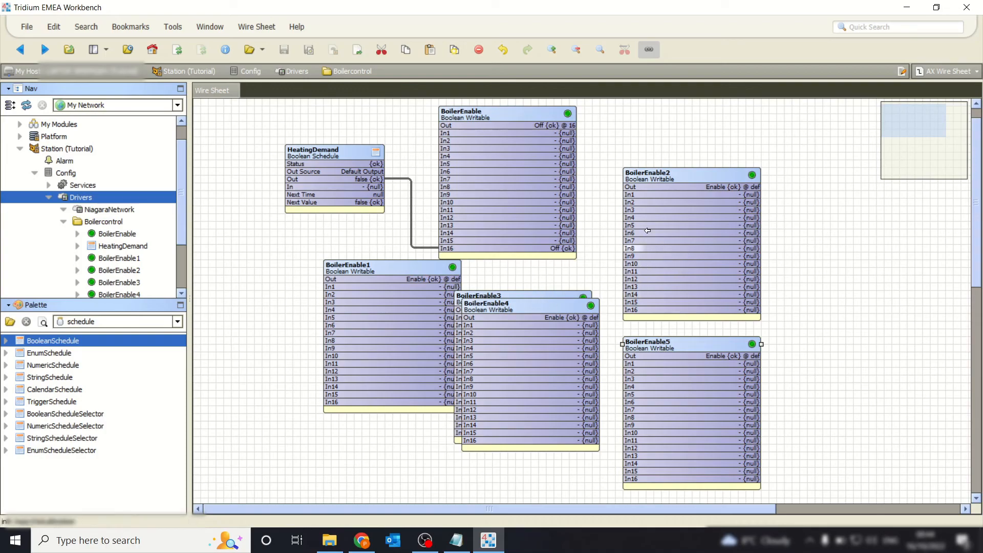
Delete the five copies BoilerEnable1 to BoilerEnable5, leaving the original BoilerEnable and HeatingDemand.
left_click(662, 180)
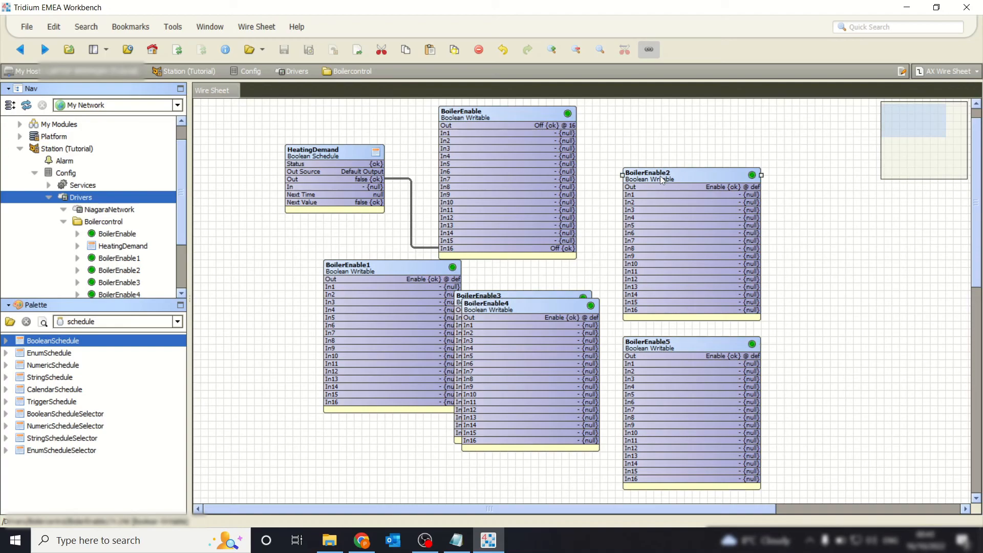
key("Delete")
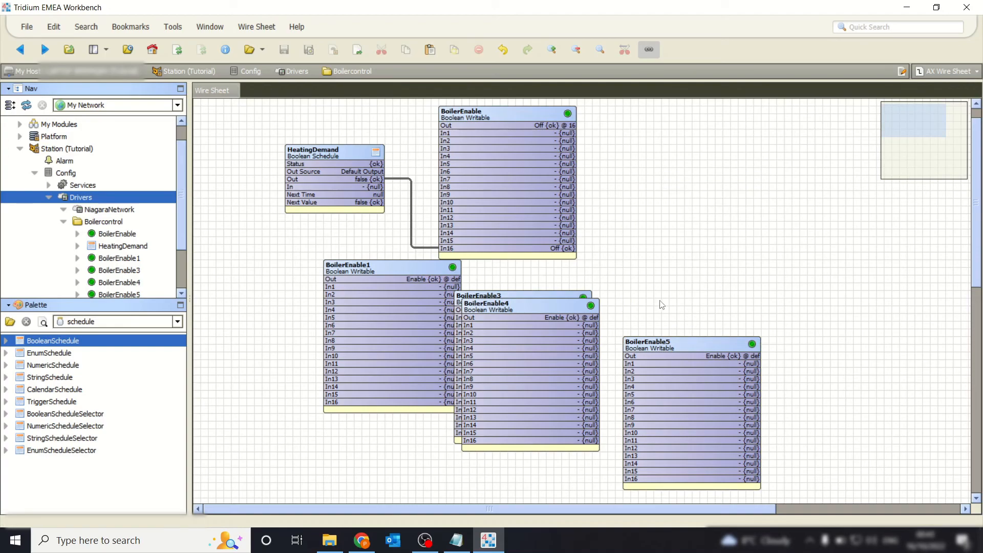
left_click(672, 342)
key("Delete")
left_click(545, 300)
key("Delete")
left_click(542, 296)
key("Delete")
left_click(426, 263)
key("Delete")
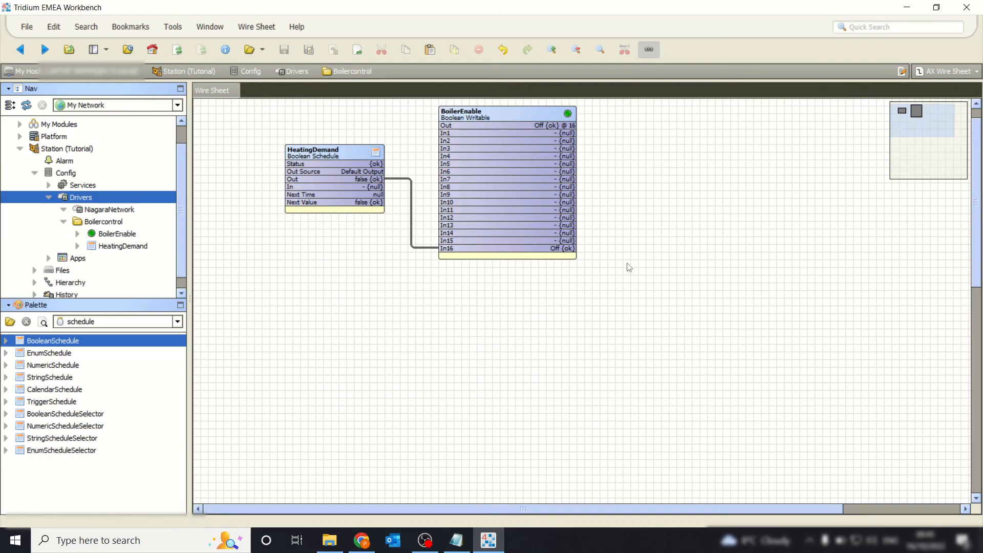